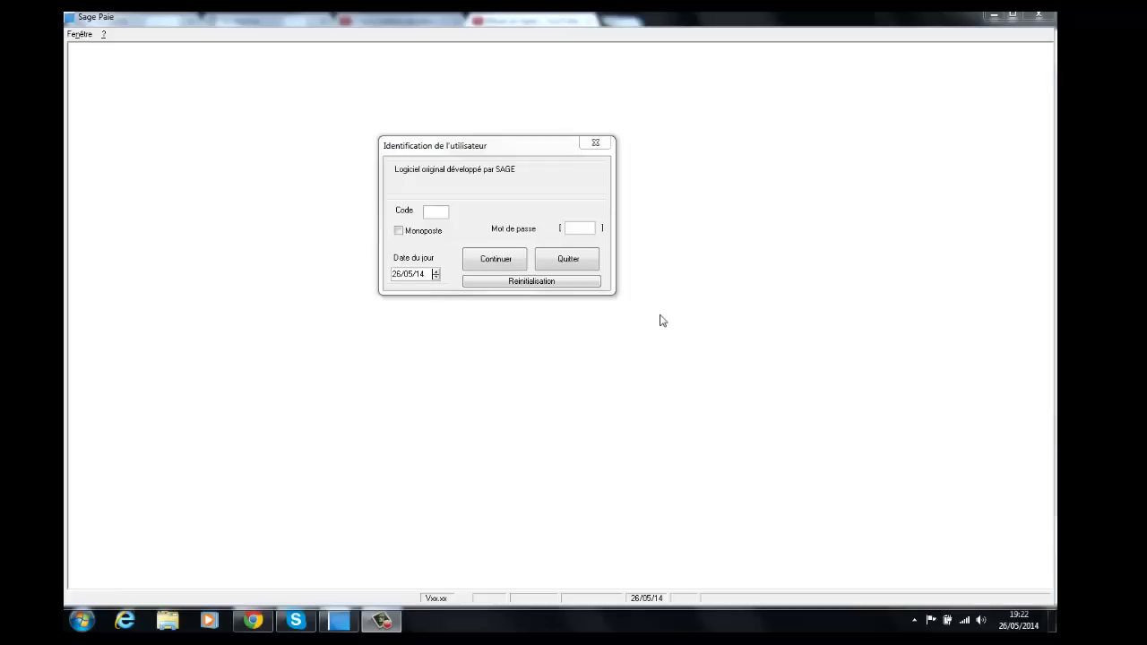
Step: Move the Sage Paie login dialog up and to the left
{"action": "left_click_drag", "start_coordinate": [527, 147], "coordinate": [357, 120]}
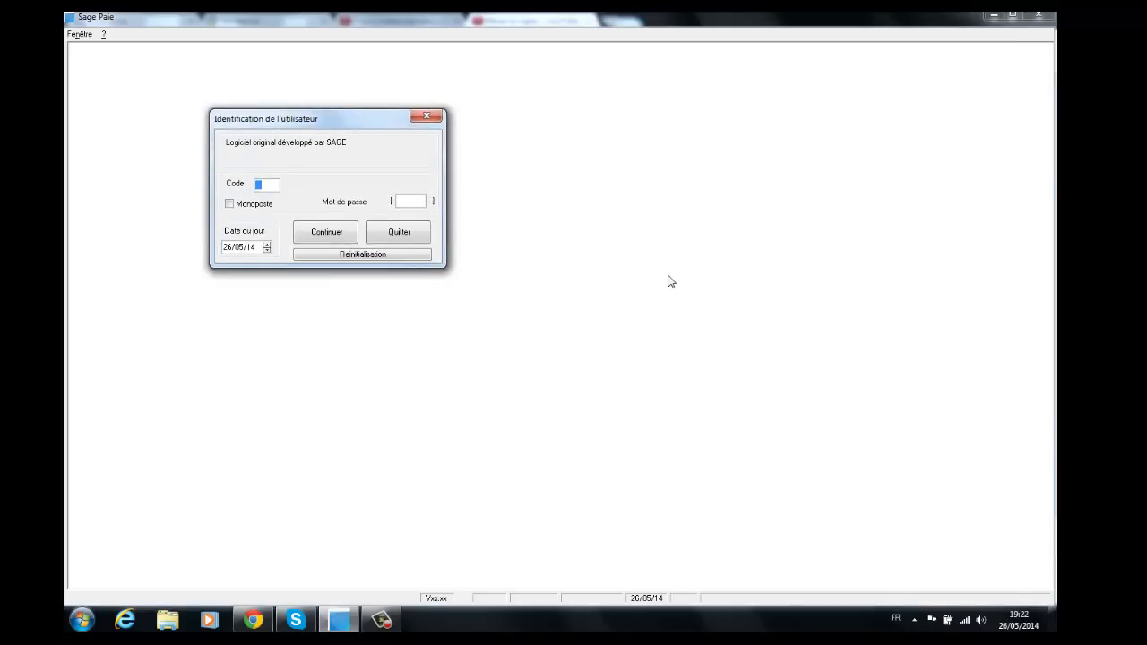
{"action": "left_click_drag", "start_coordinate": [355, 120], "coordinate": [330, 158]}
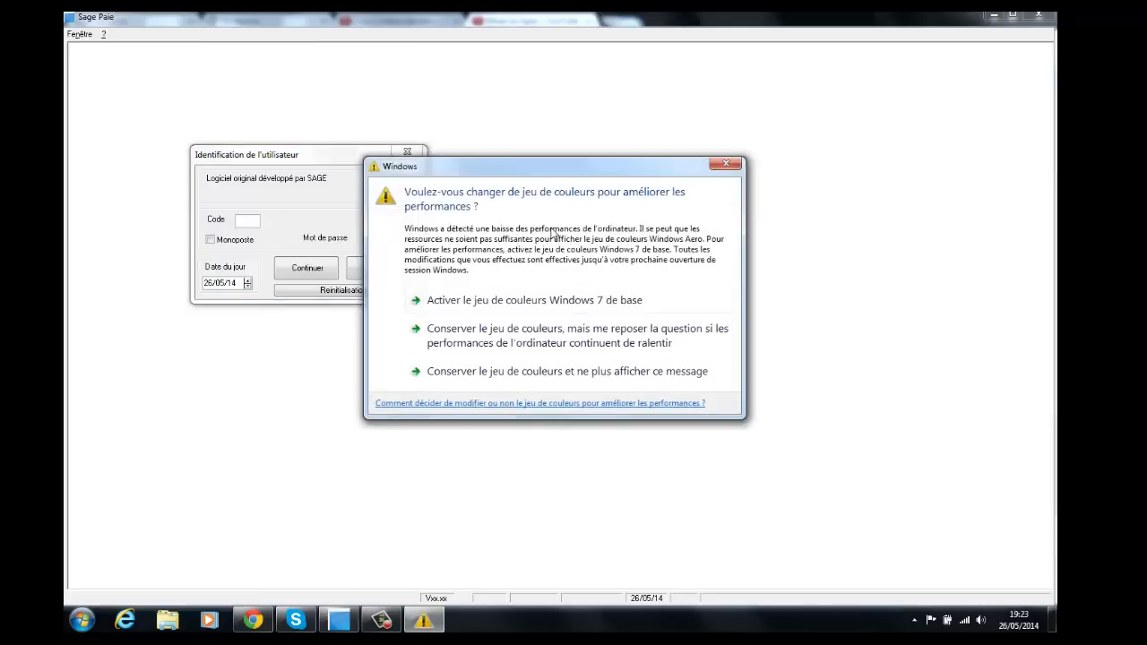
Step: Dismiss the Windows colour-scheme warning and reposition the login dialog
{"action": "left_click", "coordinate": [724, 164]}
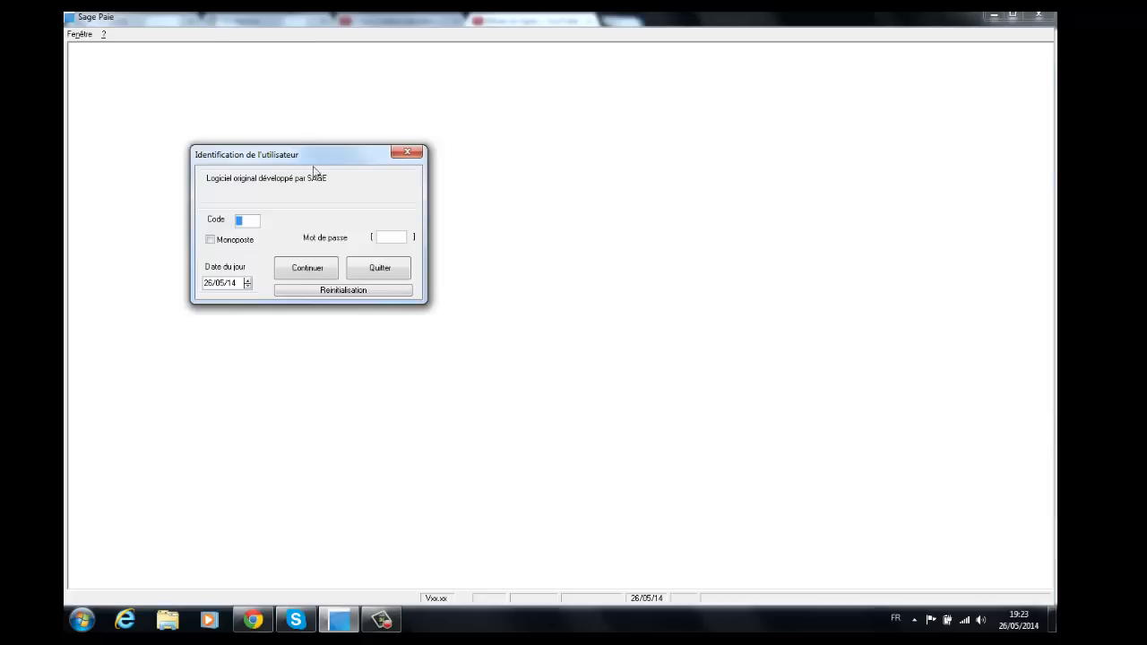
{"action": "left_click_drag", "start_coordinate": [326, 147], "coordinate": [351, 136]}
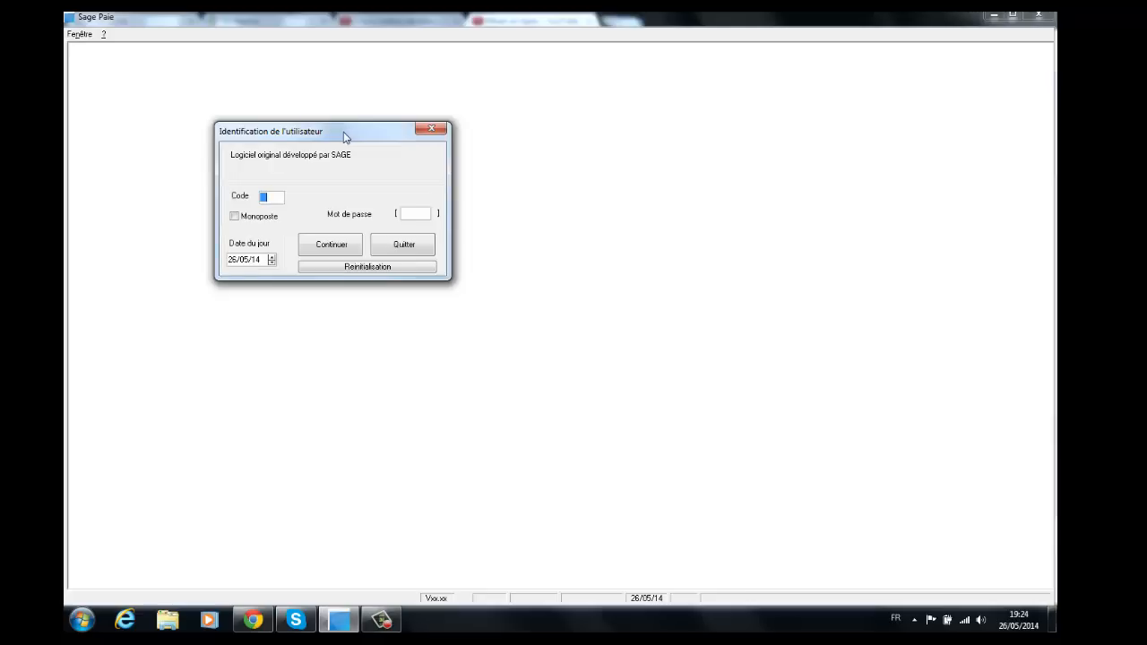
{"action": "left_click_drag", "start_coordinate": [344, 131], "coordinate": [330, 154]}
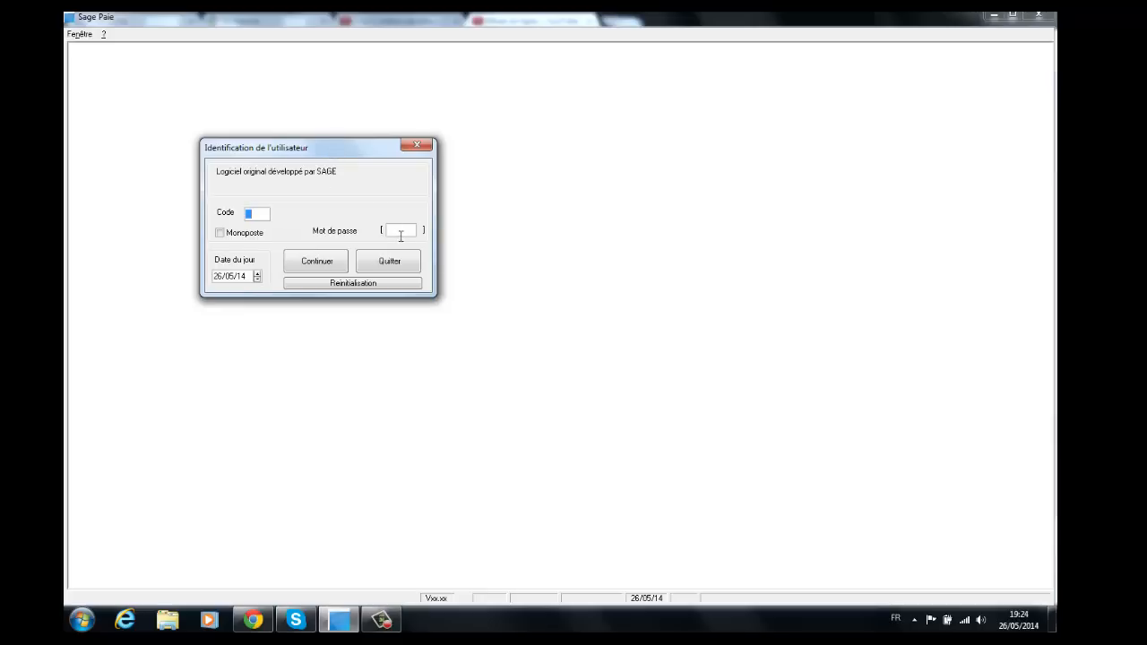
Step: Log in as supervisor by entering the password and choosing Continuer
{"action": "left_click", "coordinate": [401, 235]}
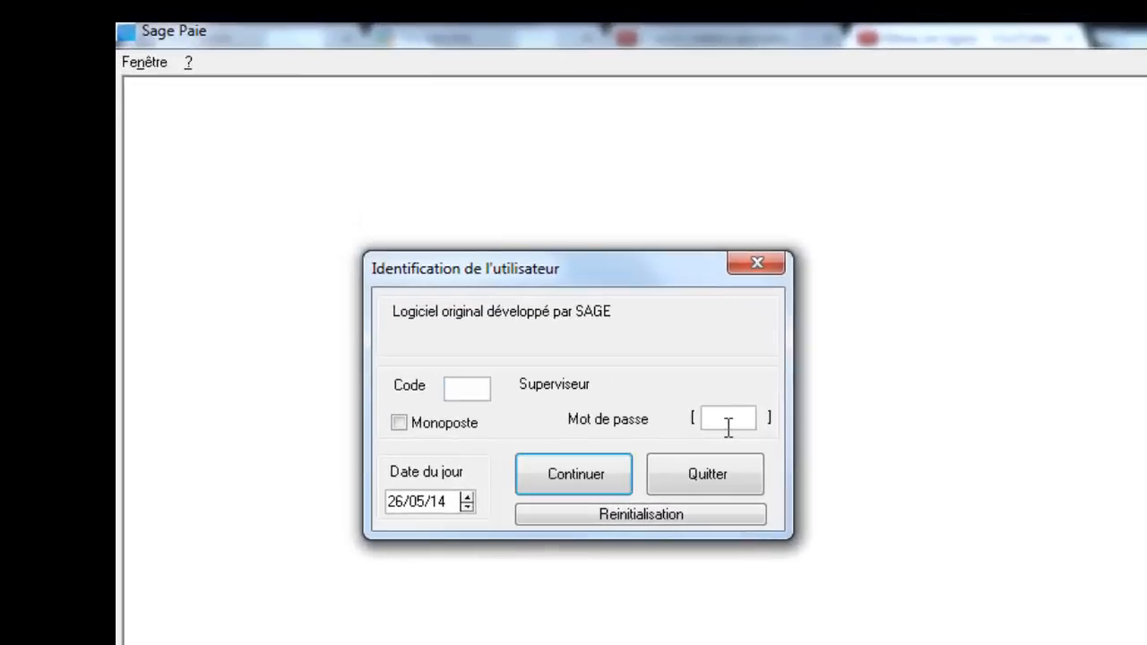
{"action": "type", "text": "****"}
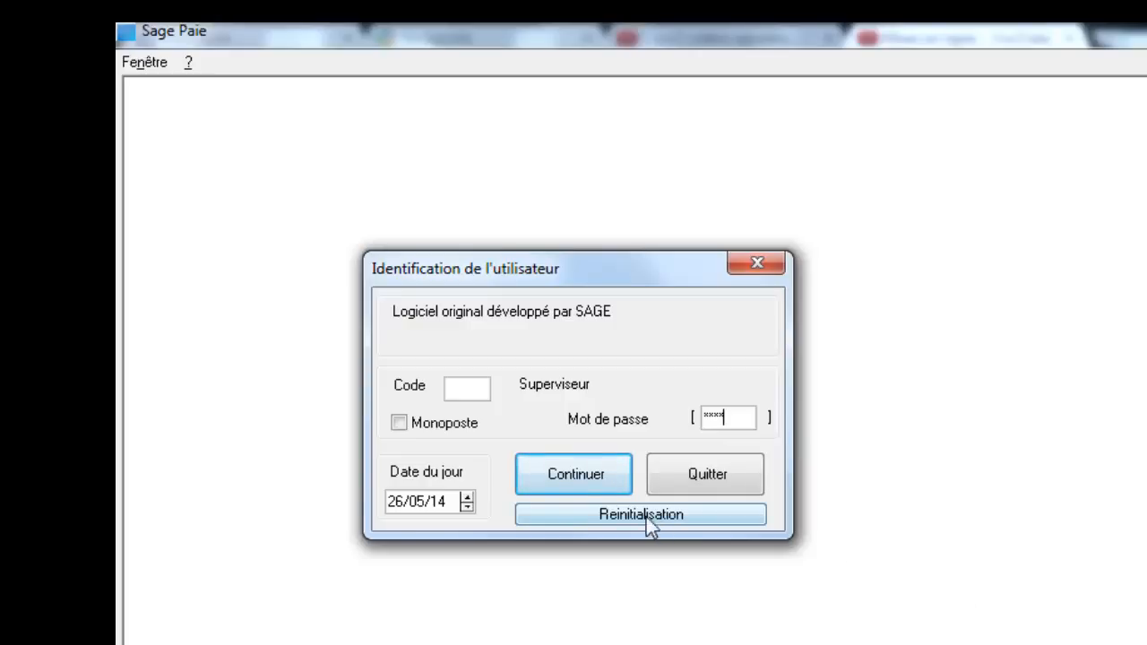
{"action": "left_click", "coordinate": [580, 474]}
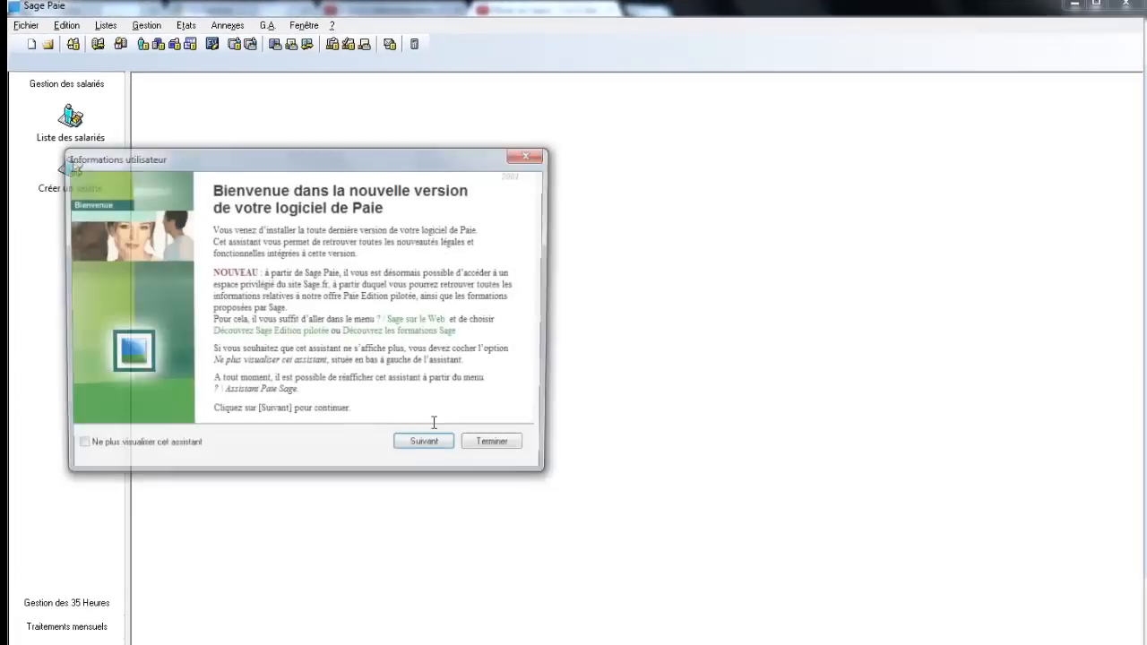
Step: Close the Informations utilisateur welcome assistant with Terminer
{"action": "left_click", "coordinate": [660, 582]}
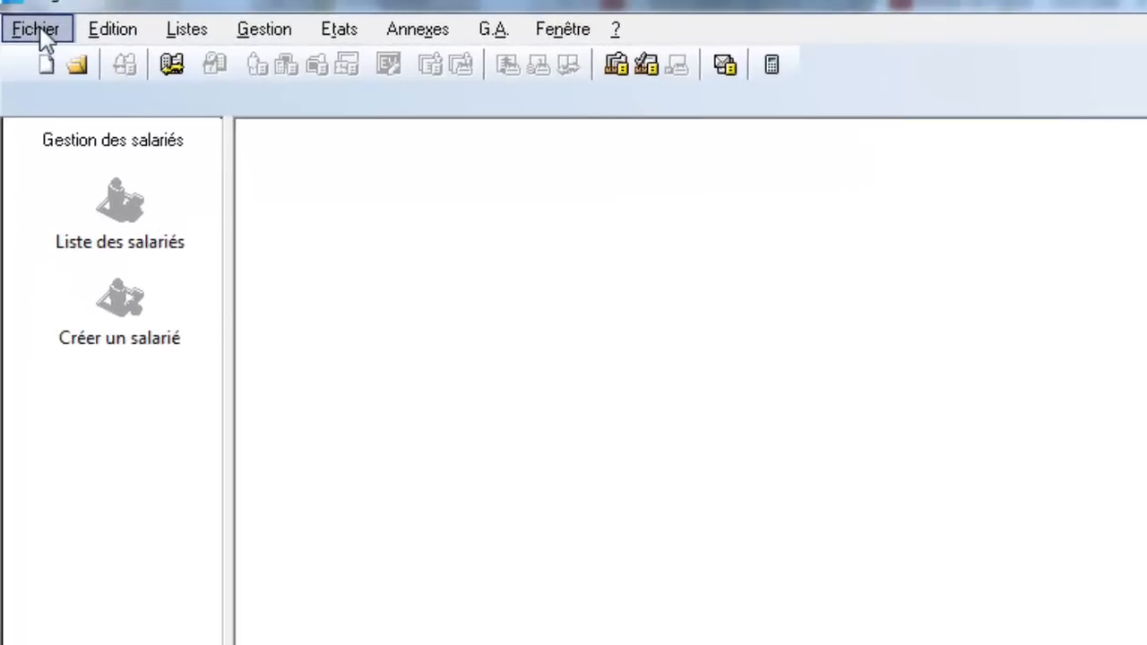
Step: Start a new payroll file via Fichier > Nouveau and name it AFRICABUSINESS
{"action": "left_click", "coordinate": [40, 29]}
{"action": "left_click", "coordinate": [81, 75]}
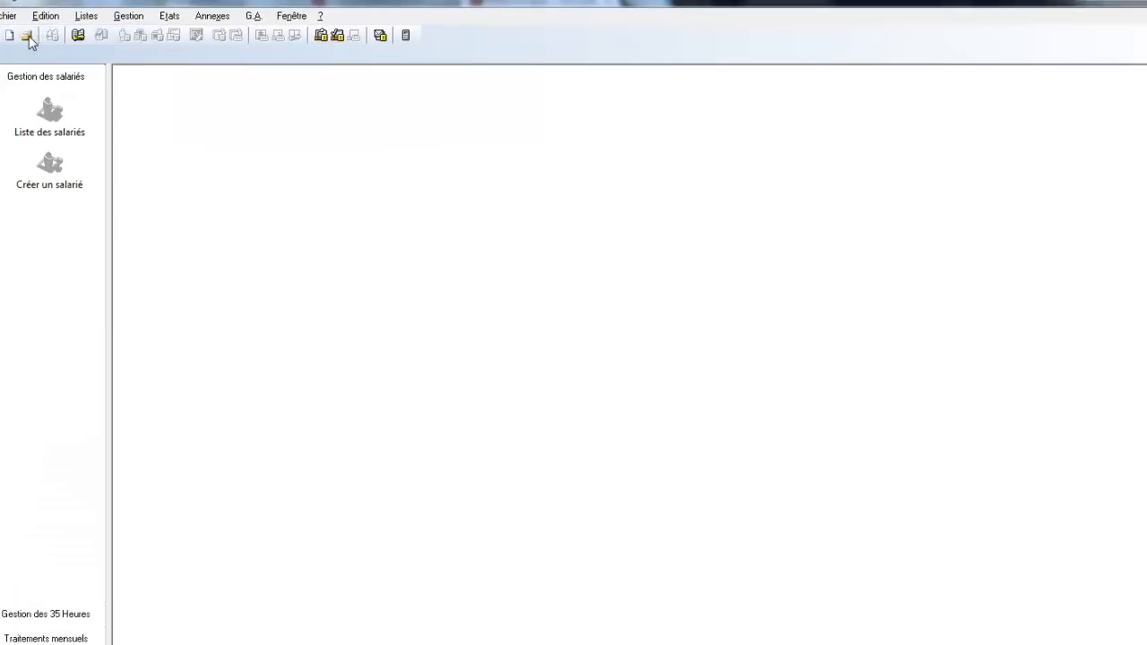
{"action": "left_click_drag", "start_coordinate": [561, 243], "coordinate": [425, 136]}
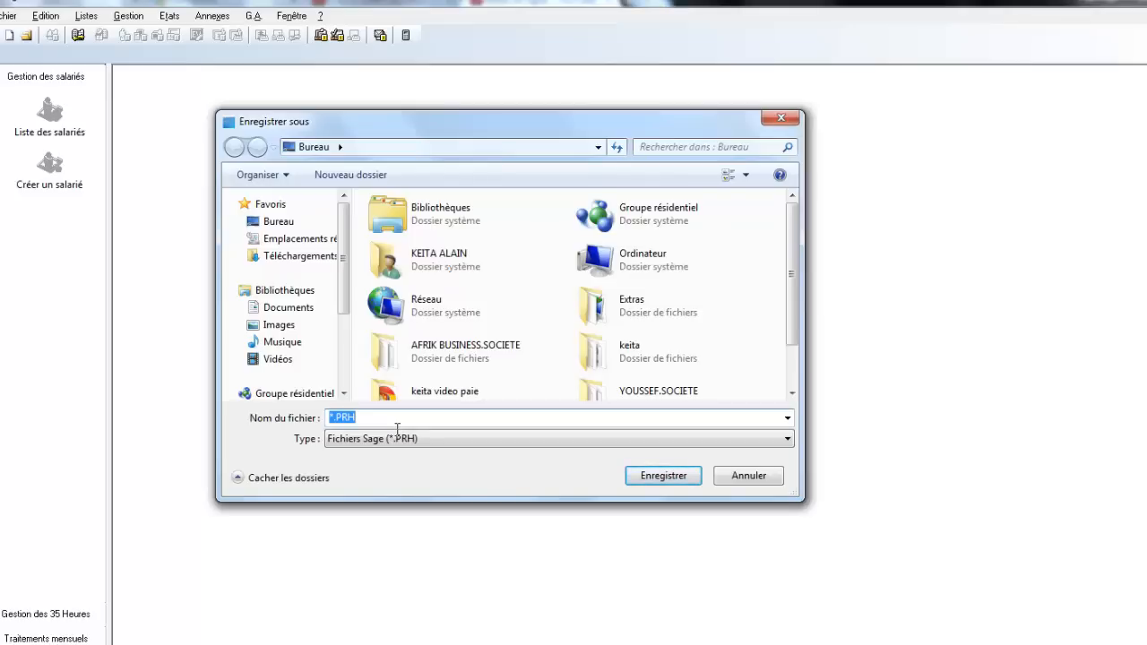
{"action": "type", "text": "a"}
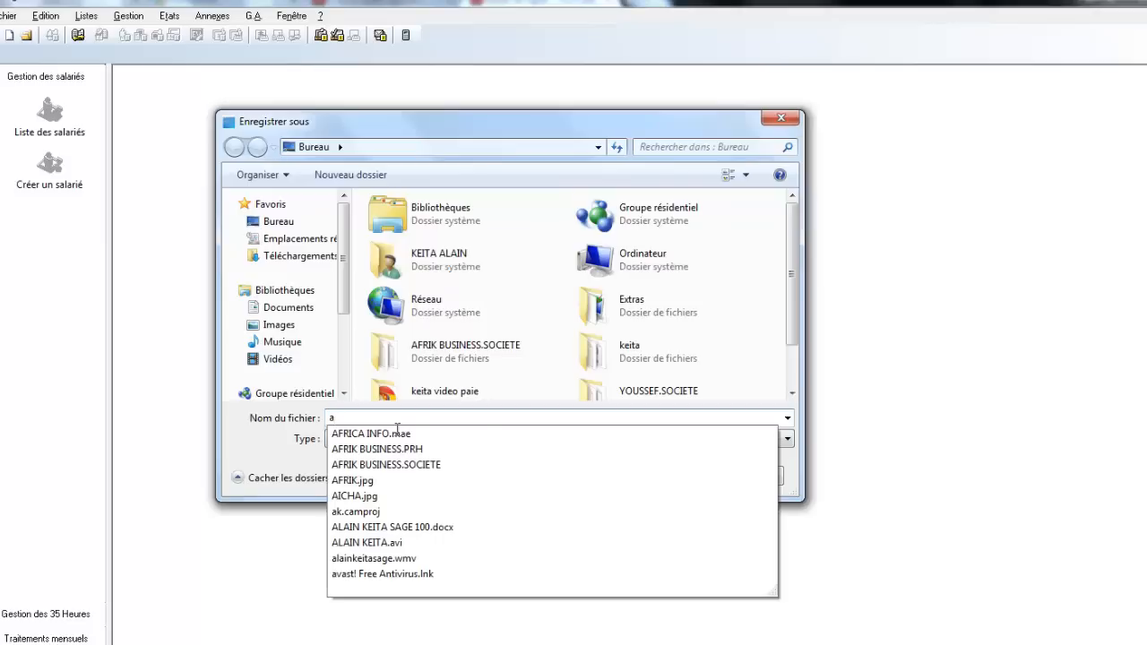
{"action": "key", "text": "BackSpace"}
{"action": "type", "text": "AFR"}
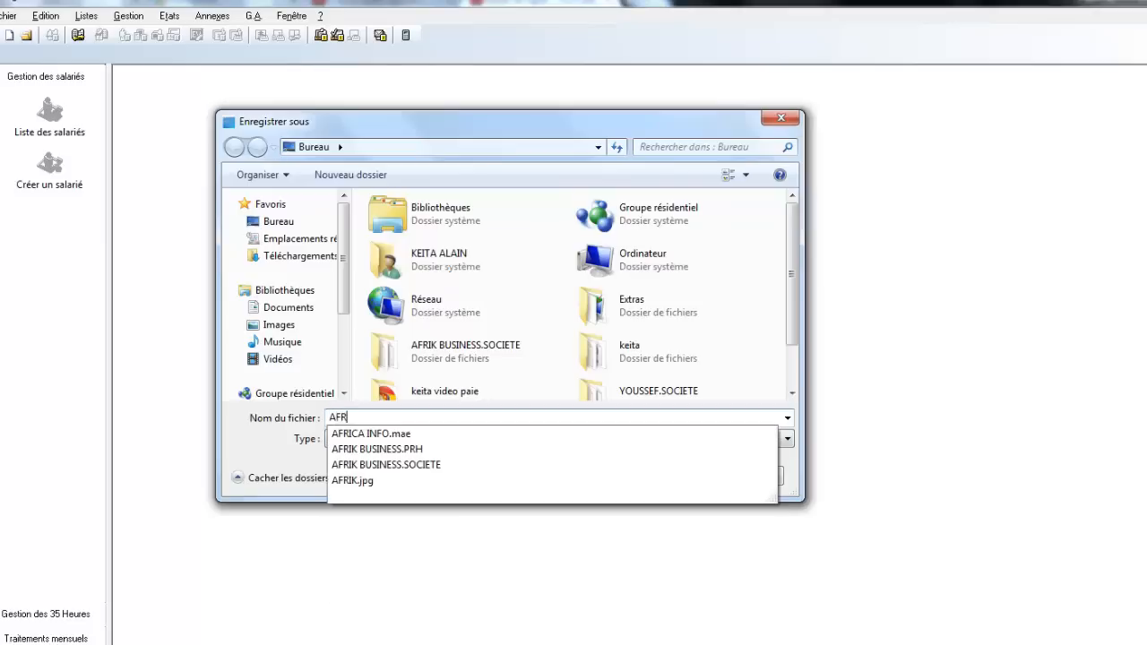
{"action": "type", "text": "ICA"}
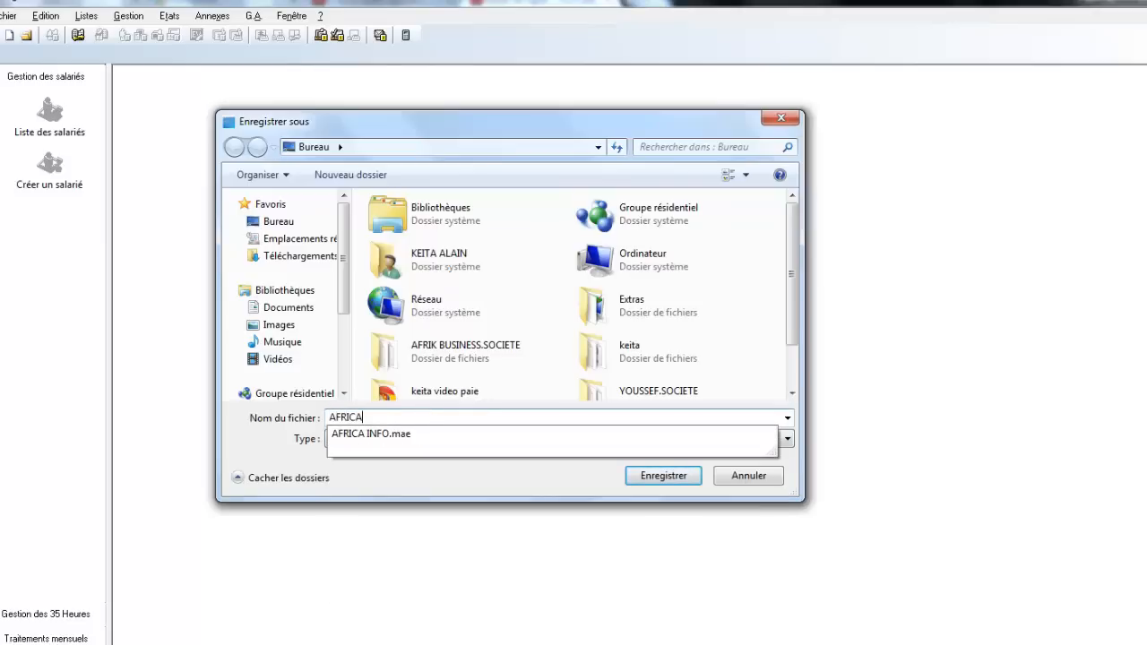
{"action": "type", "text": "BUSI"}
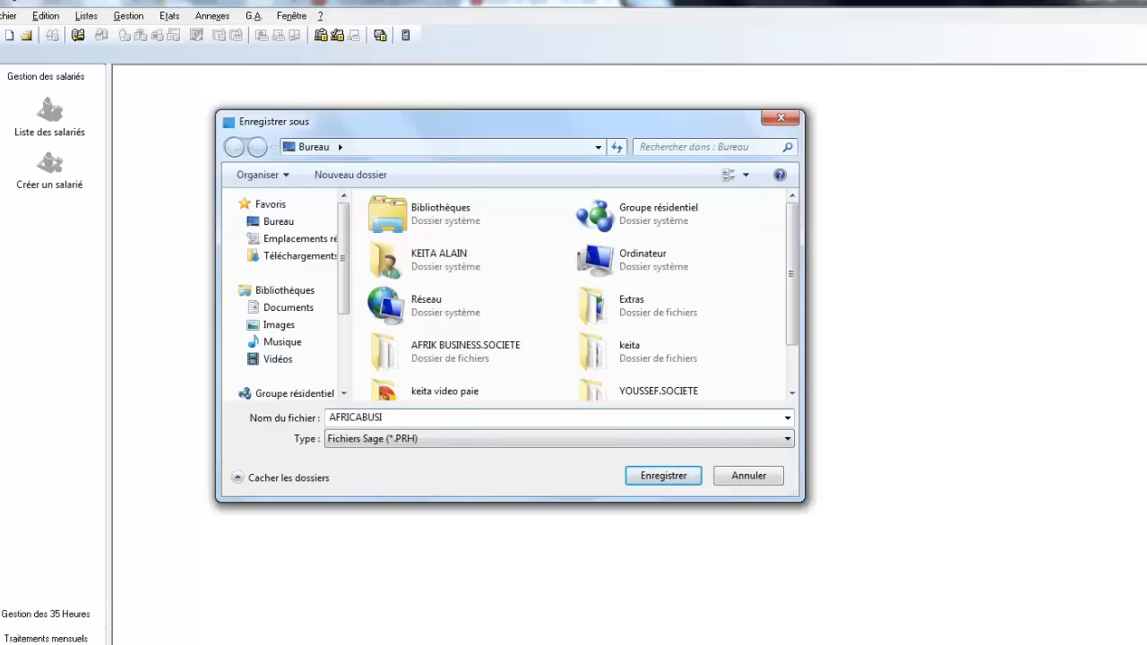
{"action": "type", "text": "NESS"}
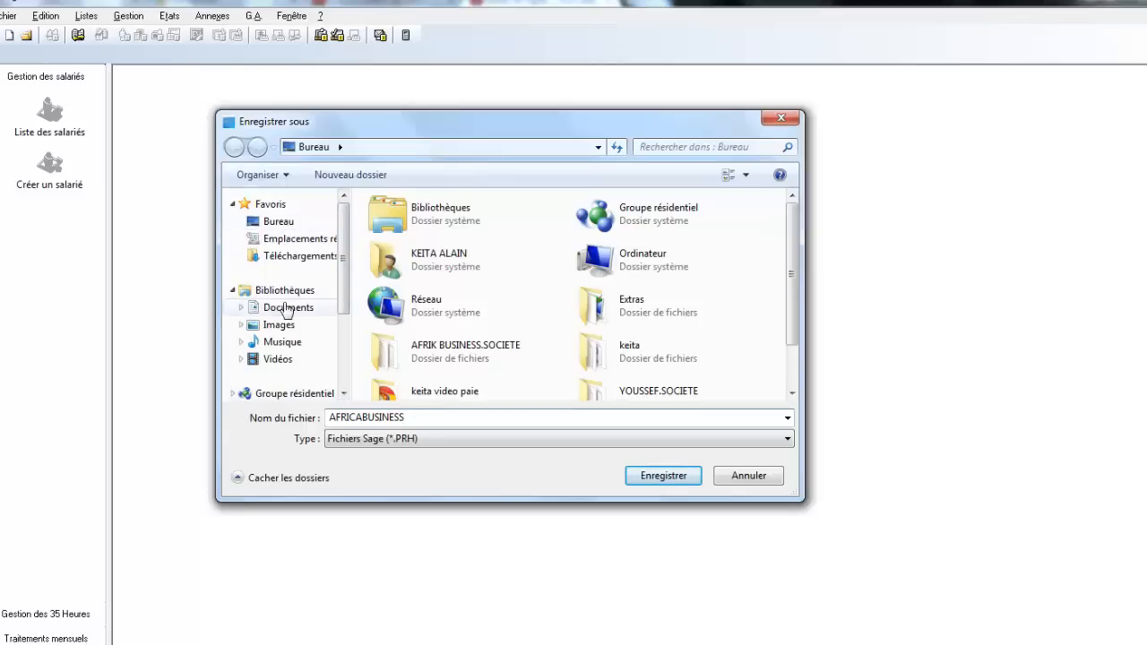
Step: Save the AFRICABUSINESS file and choose 'd'un plan de paie Sage' as the wizard source
{"action": "left_click", "coordinate": [663, 476]}
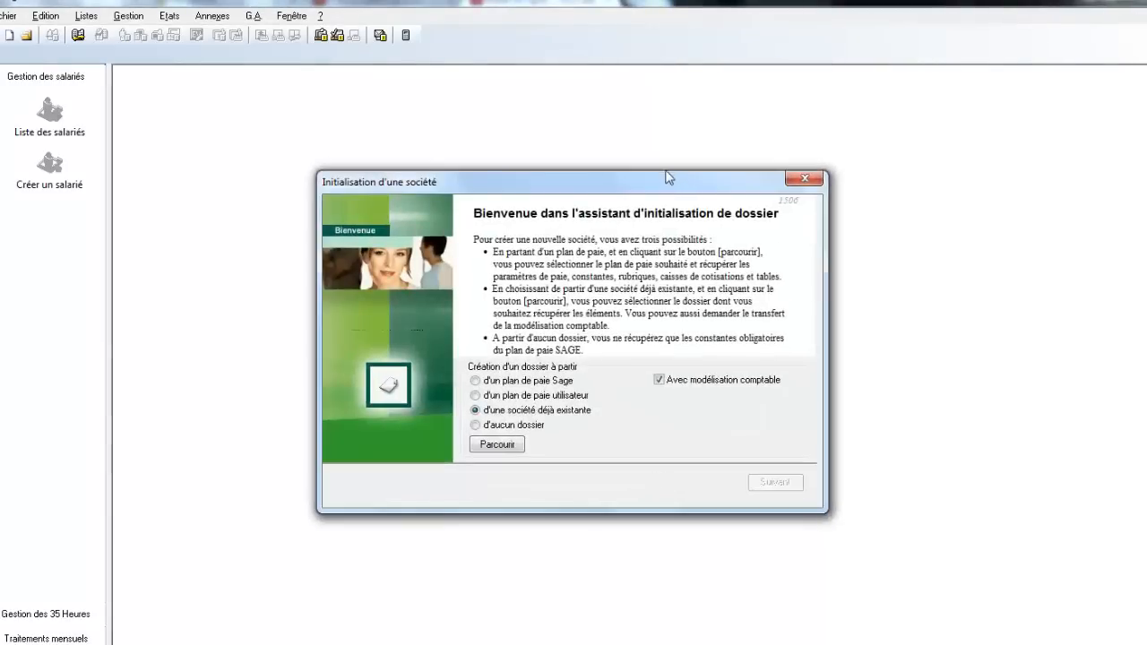
{"action": "left_click_drag", "start_coordinate": [666, 177], "coordinate": [611, 111]}
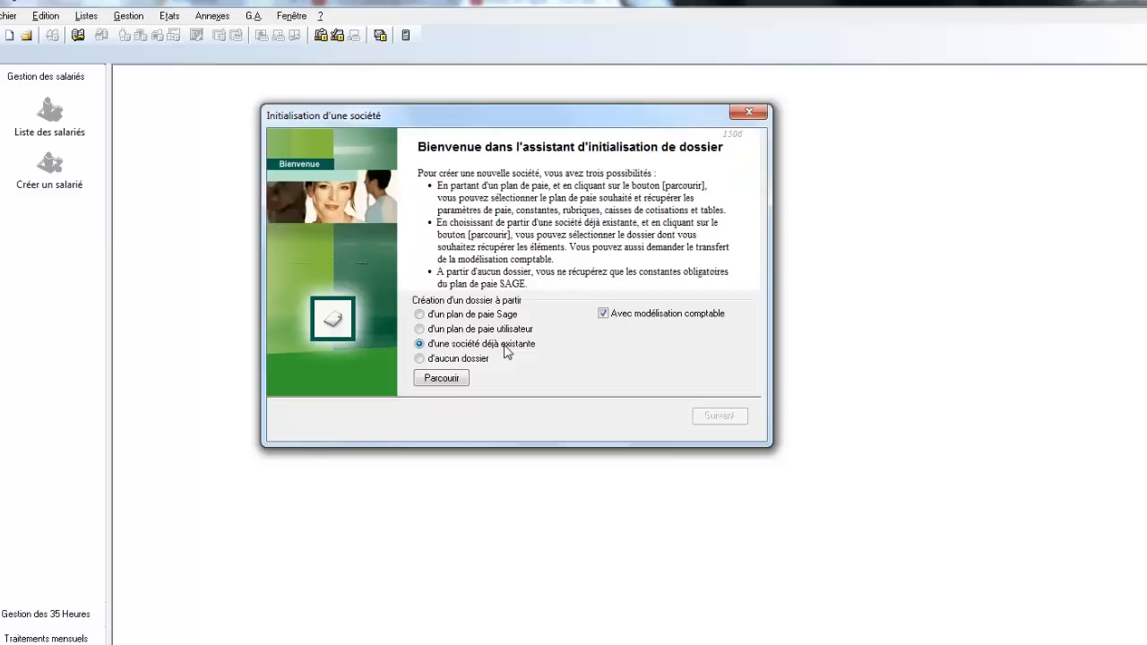
{"action": "left_click", "coordinate": [433, 316]}
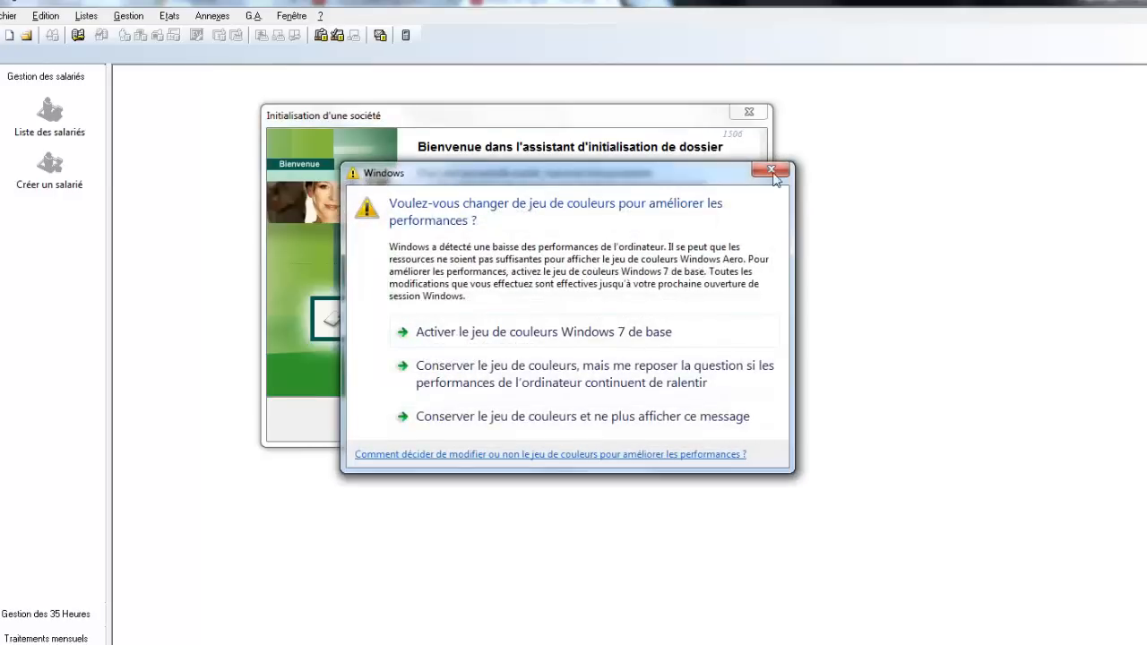
Step: Dismiss the colour-scheme prompt and switch the wizard source to 'd'une société déjà existante'
{"action": "left_click", "coordinate": [771, 169]}
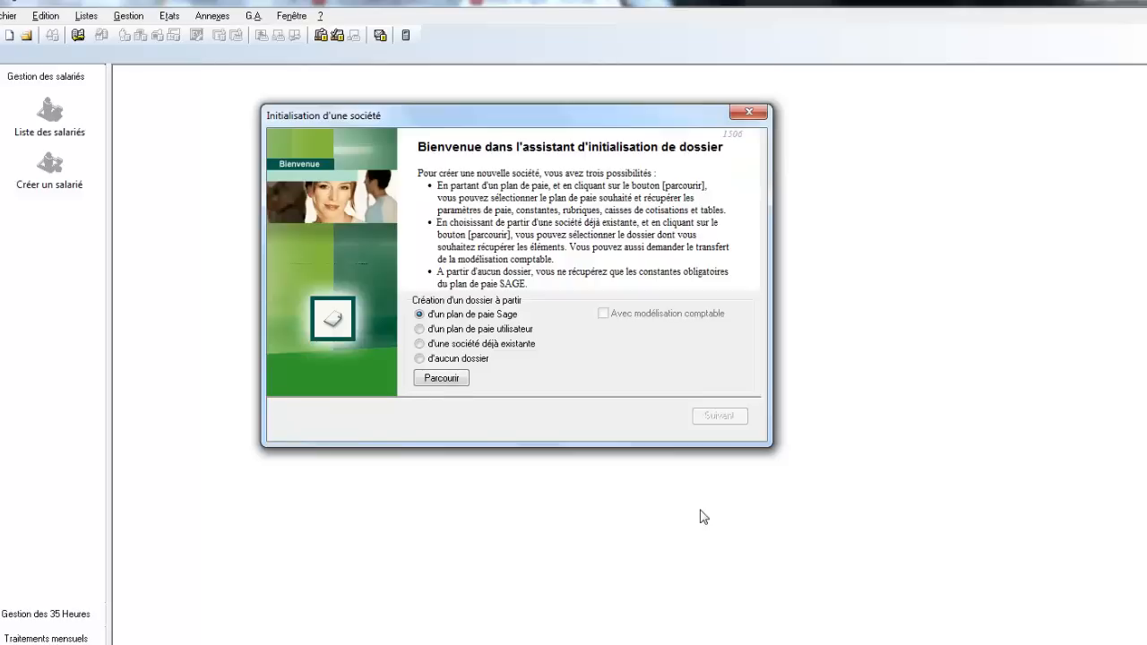
{"action": "left_click", "coordinate": [476, 331]}
{"action": "left_click", "coordinate": [433, 345]}
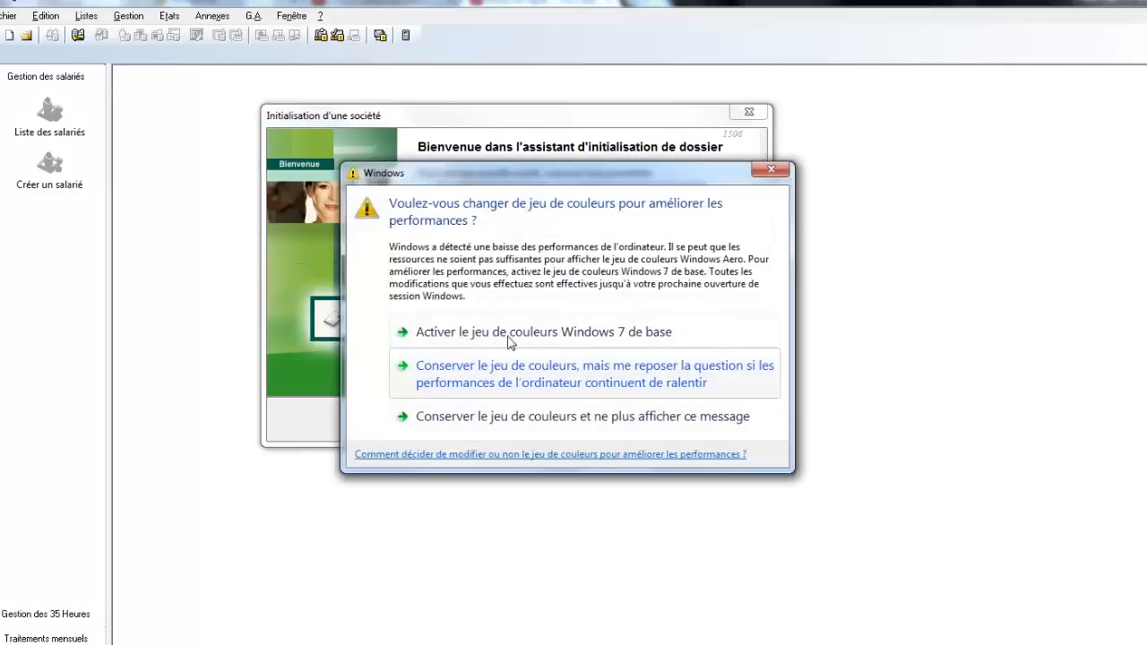
Step: Dismiss the colour-scheme prompt and set the wizard source to 'd'aucun dossier'
{"action": "left_click", "coordinate": [768, 171]}
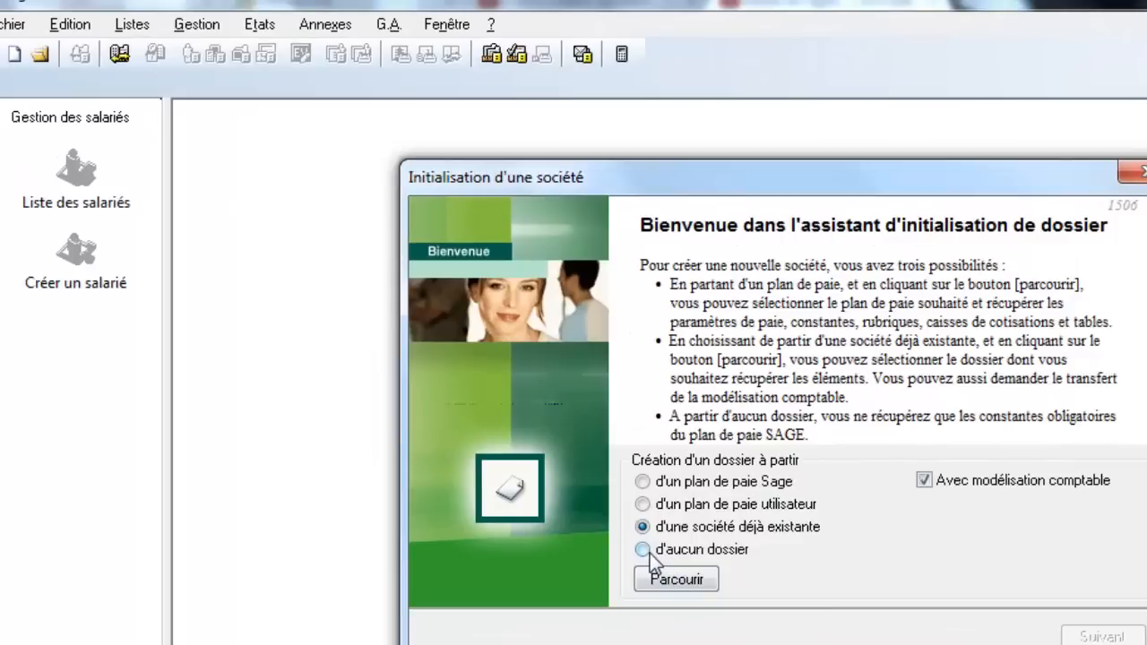
{"action": "left_click", "coordinate": [650, 553]}
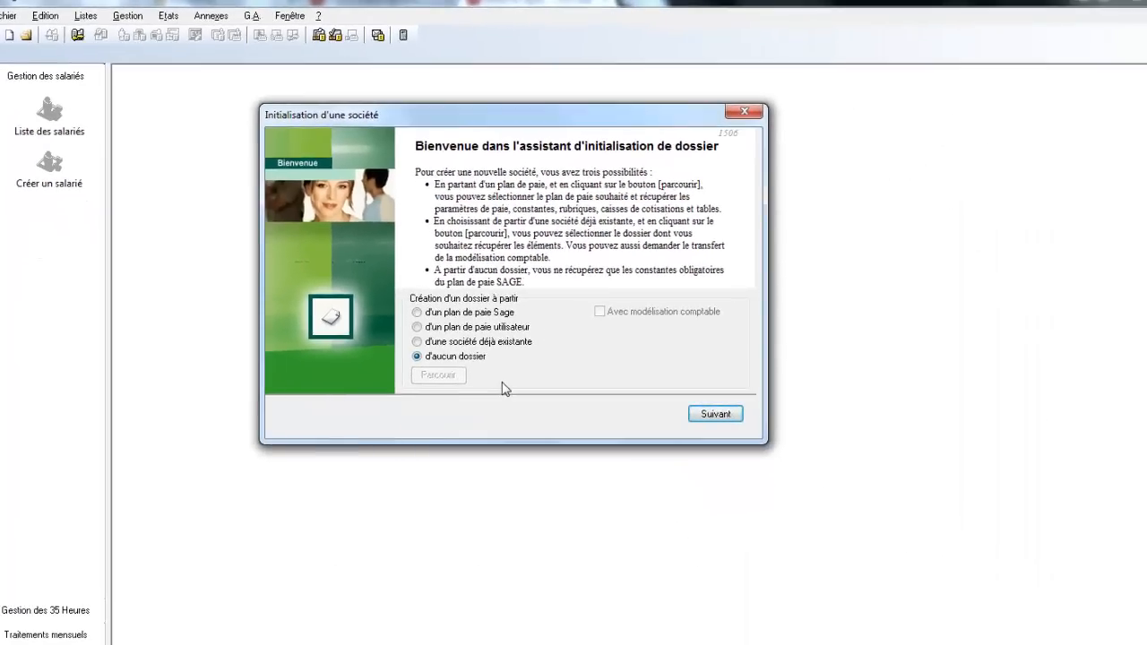
Step: Continue to Paramètres de Paie page 1/6 and set Mois en cours to Mai
{"action": "left_click", "coordinate": [708, 416]}
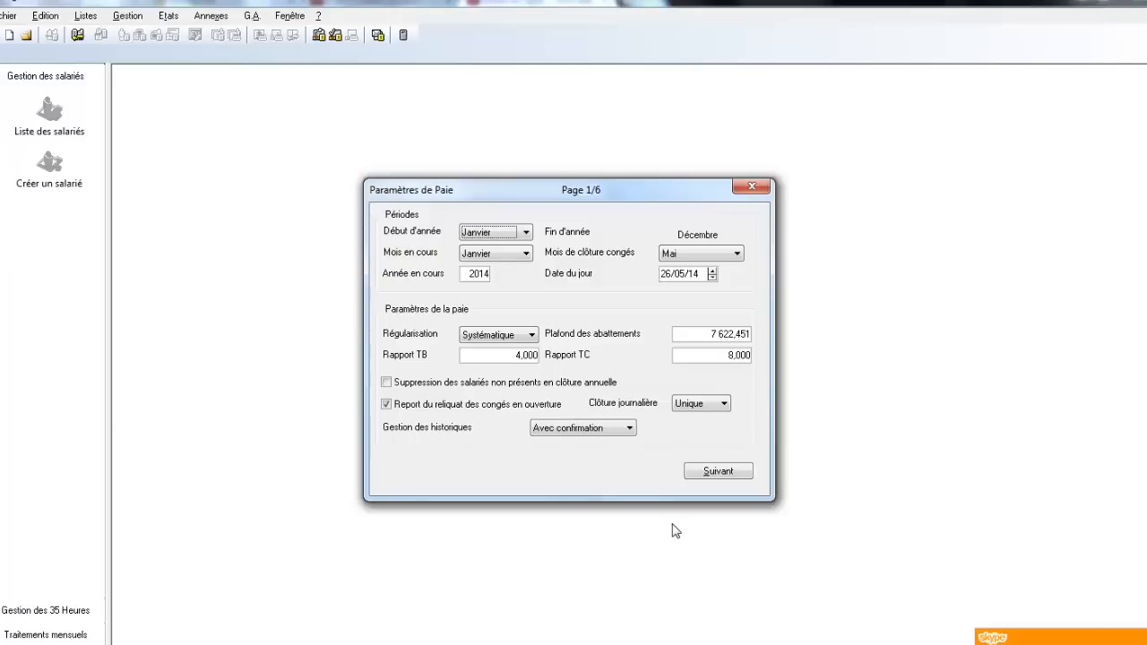
{"action": "left_click_drag", "start_coordinate": [527, 194], "coordinate": [508, 139]}
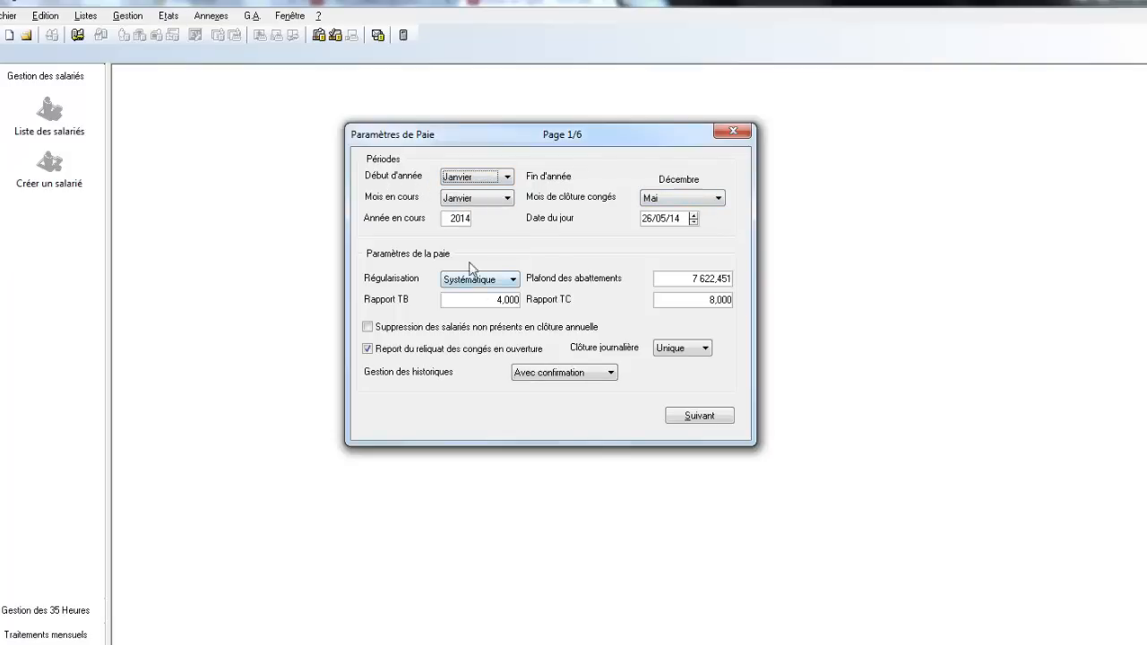
{"action": "left_click", "coordinate": [507, 199]}
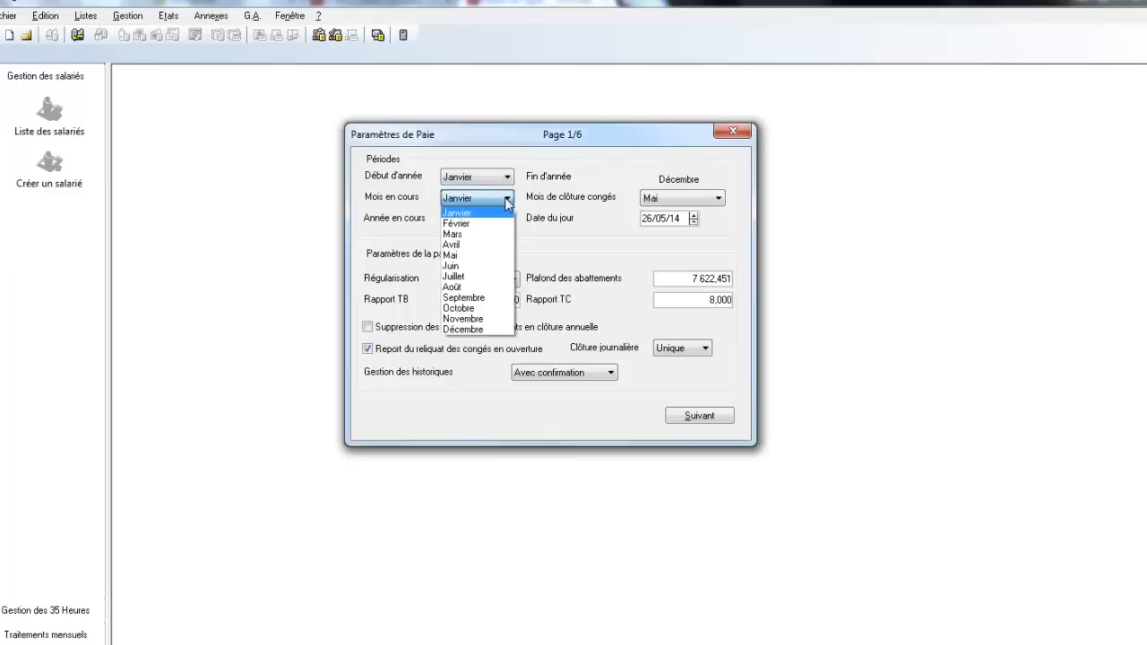
{"action": "left_click", "coordinate": [488, 259]}
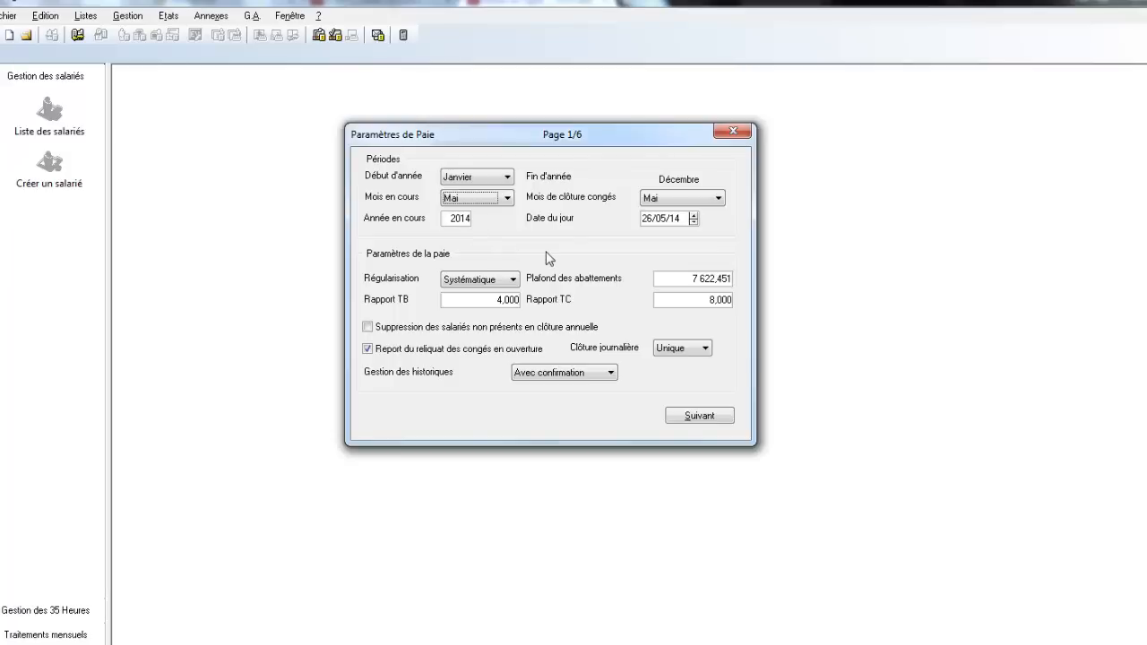
{"action": "key", "text": "Tab"}
{"action": "key", "text": "Tab"}
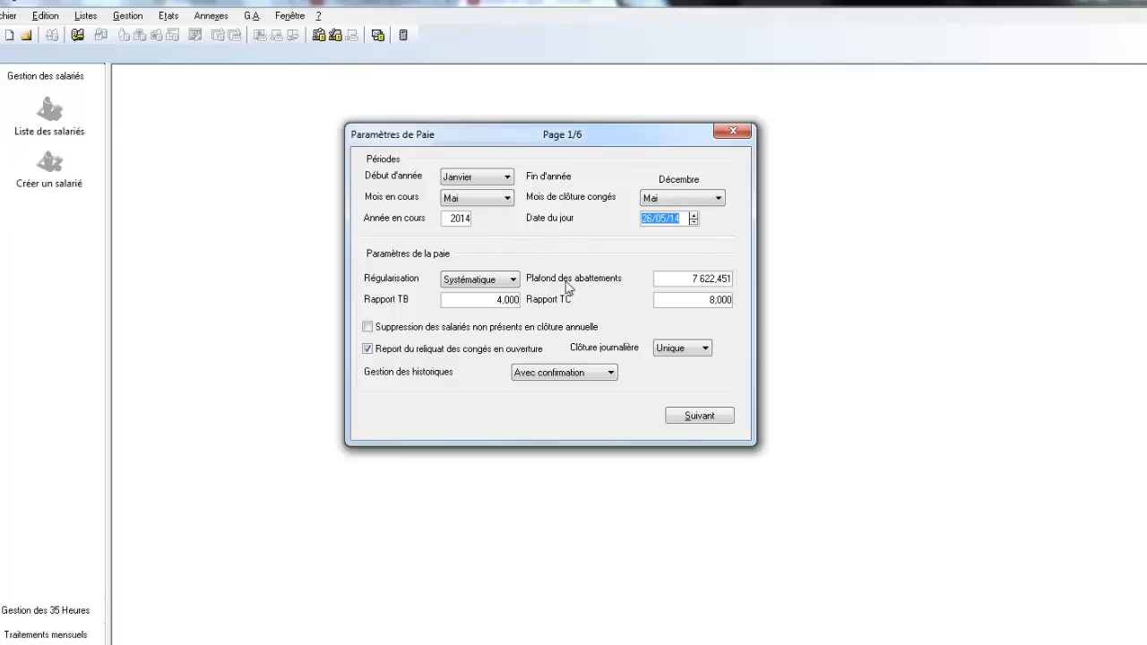
Step: Set Plafond des abattements, Rapport TB and Rapport TC to 0
{"action": "left_click", "coordinate": [699, 285]}
{"action": "type", "text": "0"}
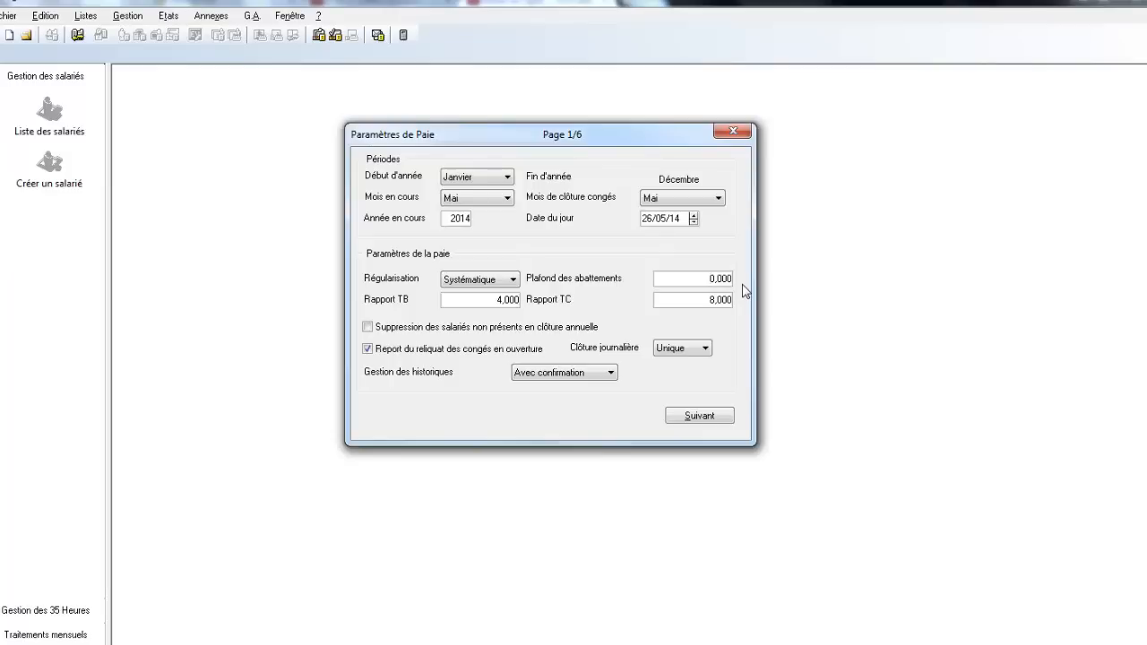
{"action": "left_click", "coordinate": [488, 302]}
{"action": "key", "text": "BackSpace"}
{"action": "left_click", "coordinate": [708, 303]}
{"action": "key", "text": "BackSpace"}
{"action": "left_click_drag", "start_coordinate": [612, 133], "coordinate": [553, 111]}
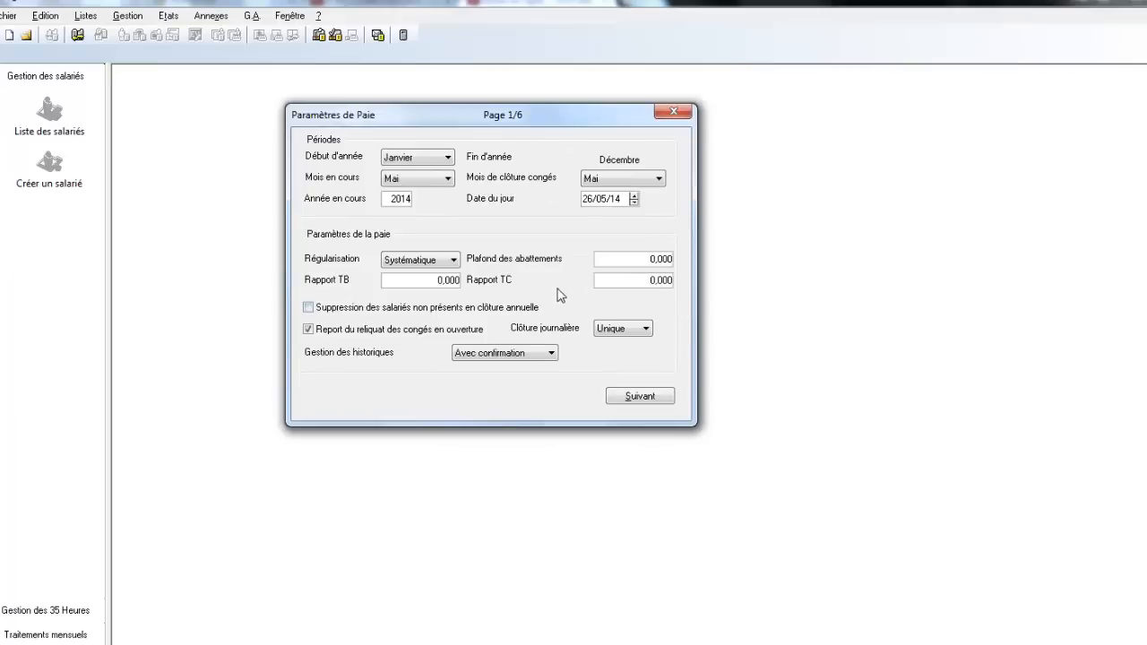
Step: Advance Paramètres de Paie to page 2/6 with the 50-rubric limits and payslip type
{"action": "left_click", "coordinate": [638, 397]}
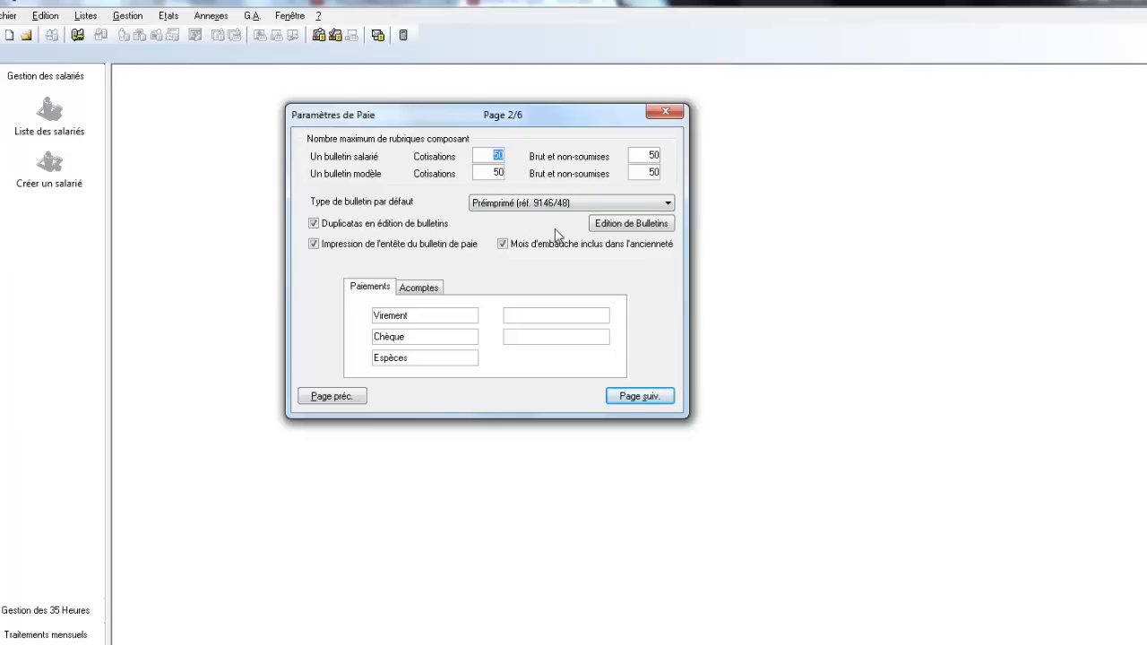
Step: Set the default payslip to Papier blanc (préimprimé 9146/48) and review the Acomptes and Paiements labels
{"action": "left_click", "coordinate": [667, 203]}
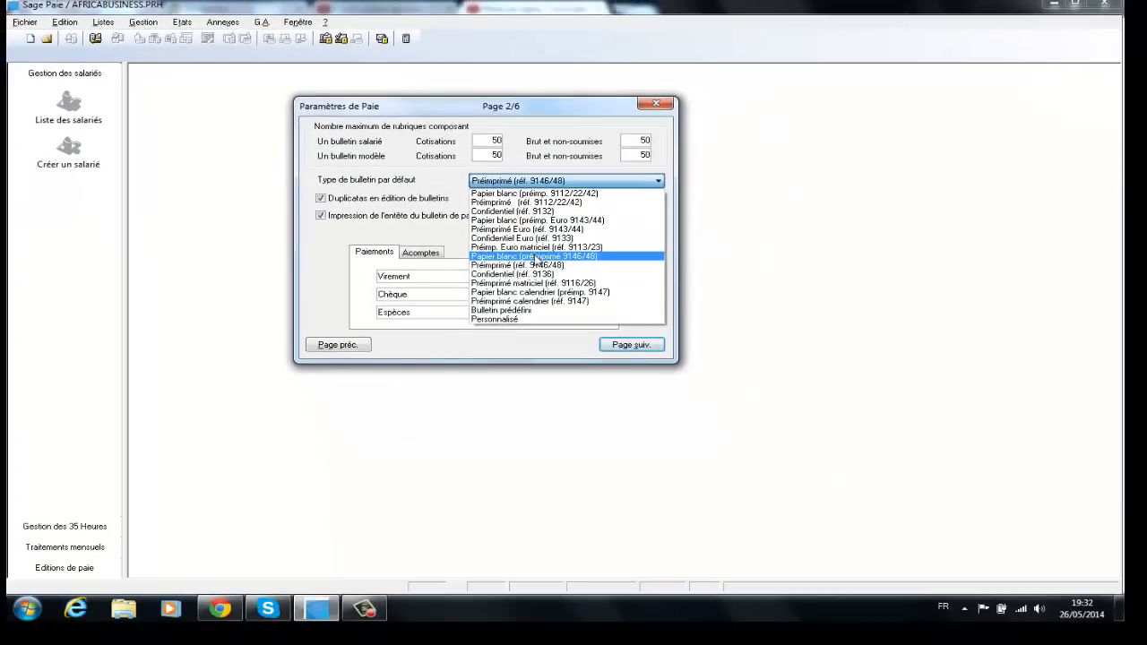
{"action": "left_click", "coordinate": [537, 256]}
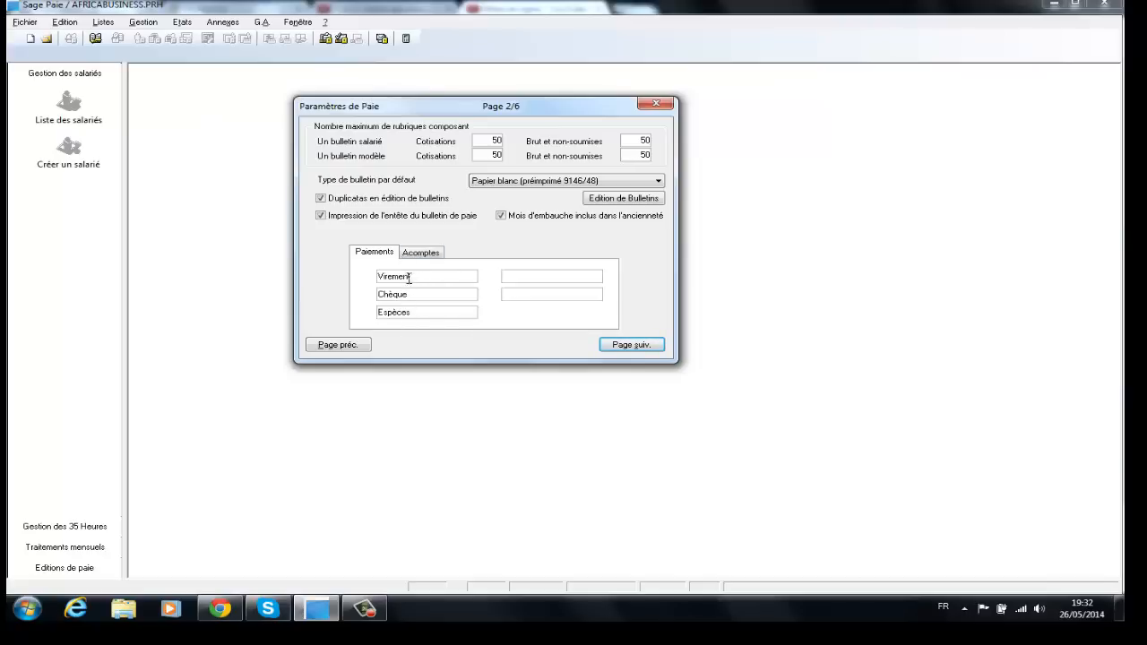
{"action": "left_click", "coordinate": [421, 253]}
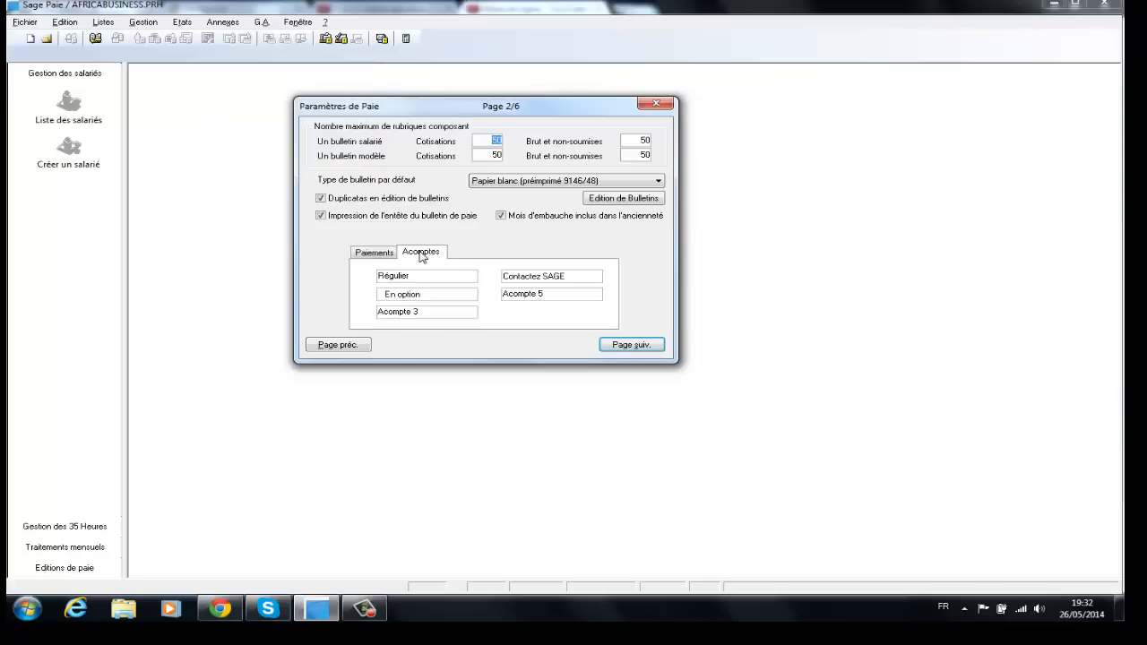
{"action": "left_click", "coordinate": [380, 258]}
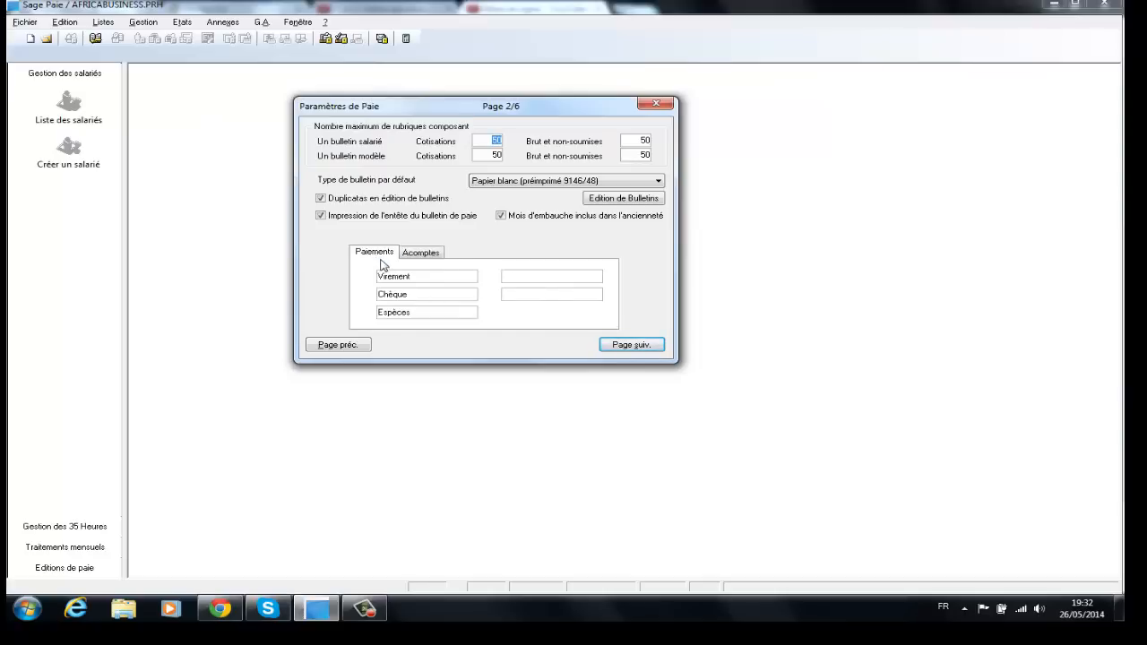
Step: Advance the payroll settings to page 3/6 and review the Euro and Modélisation comptable tabs, ending on Euro
{"action": "left_click", "coordinate": [614, 348]}
{"action": "left_click_drag", "start_coordinate": [546, 108], "coordinate": [521, 96]}
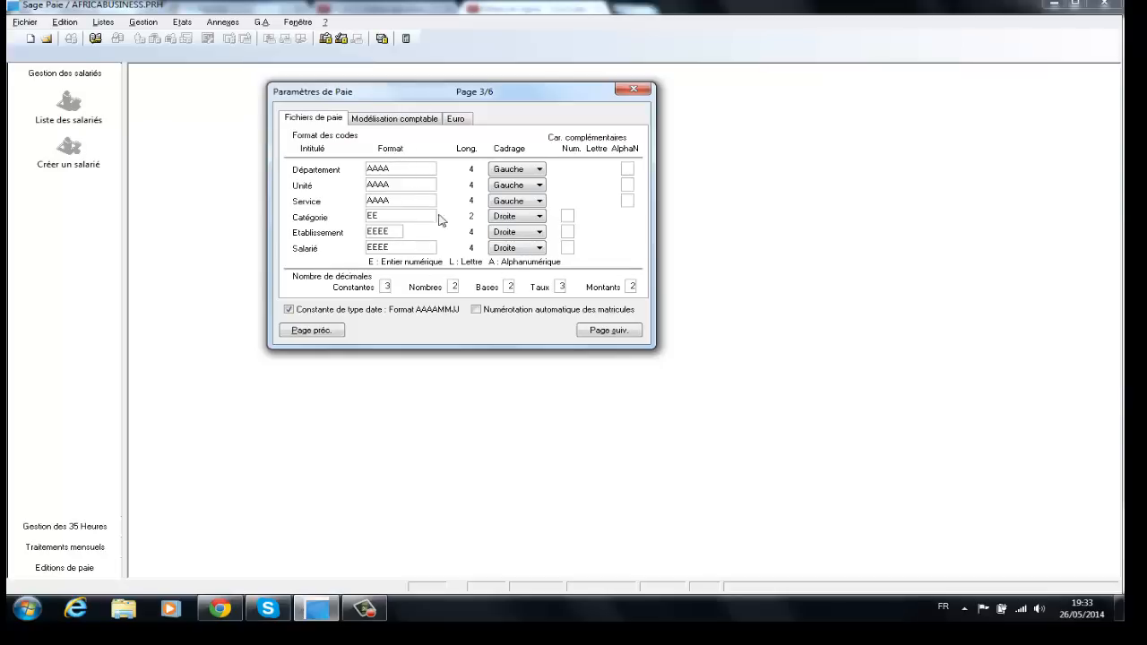
{"action": "left_click", "coordinate": [457, 122]}
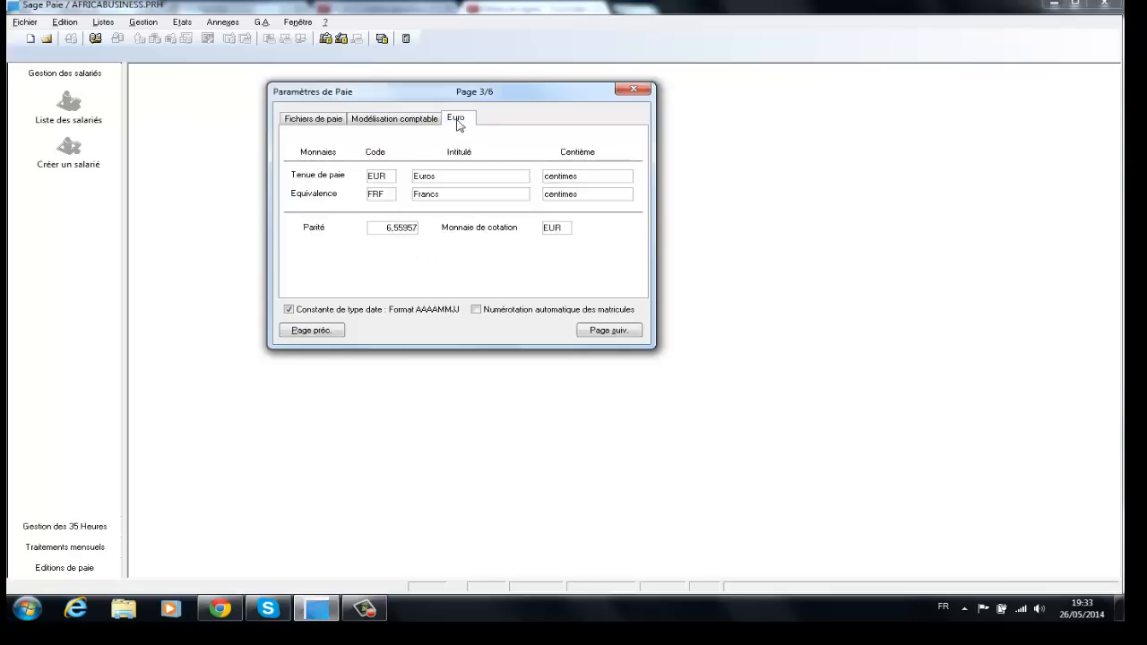
{"action": "left_click", "coordinate": [417, 122]}
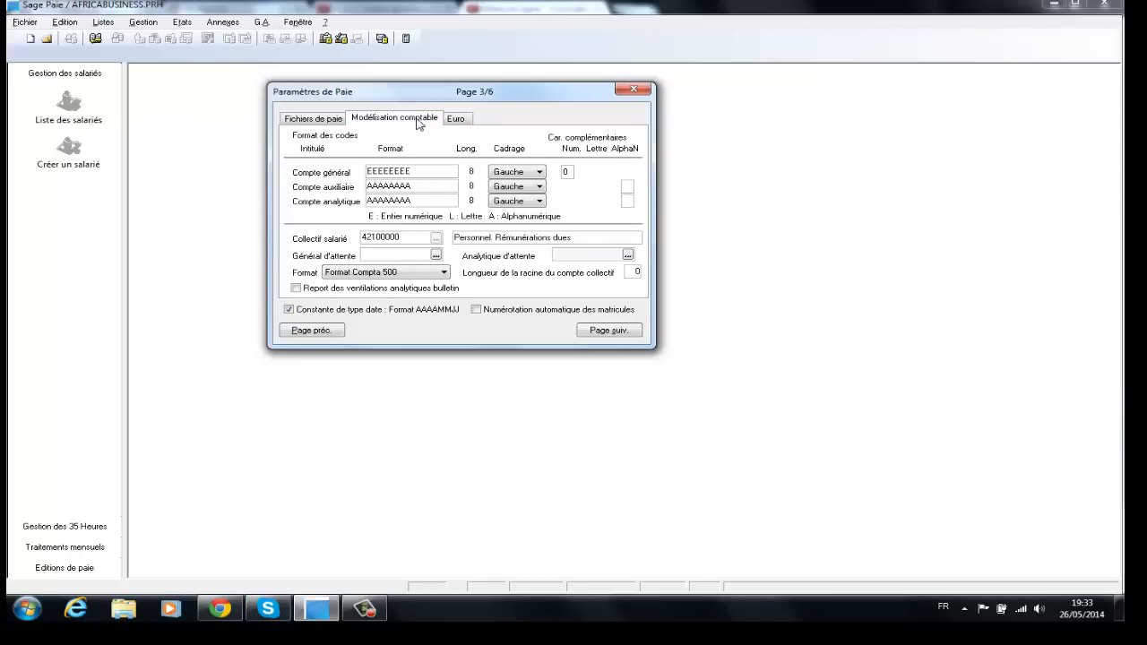
{"action": "left_click", "coordinate": [456, 122]}
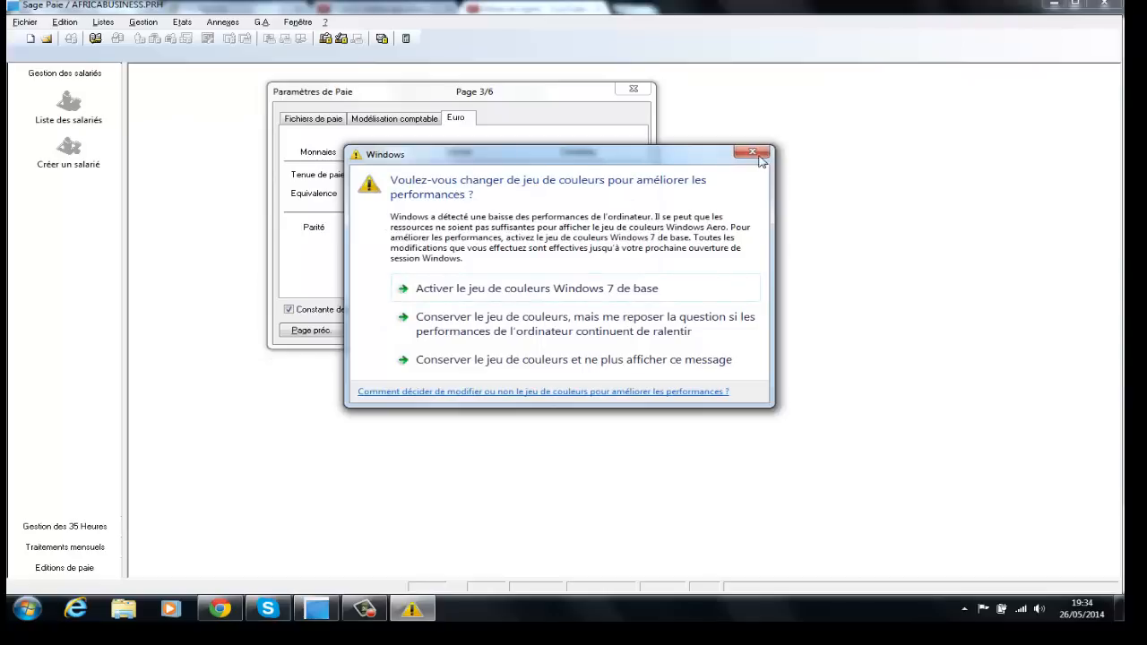
Step: Dismiss the colour-scheme warning, set both currency codes to DH and clear the Euros label
{"action": "left_click", "coordinate": [753, 153]}
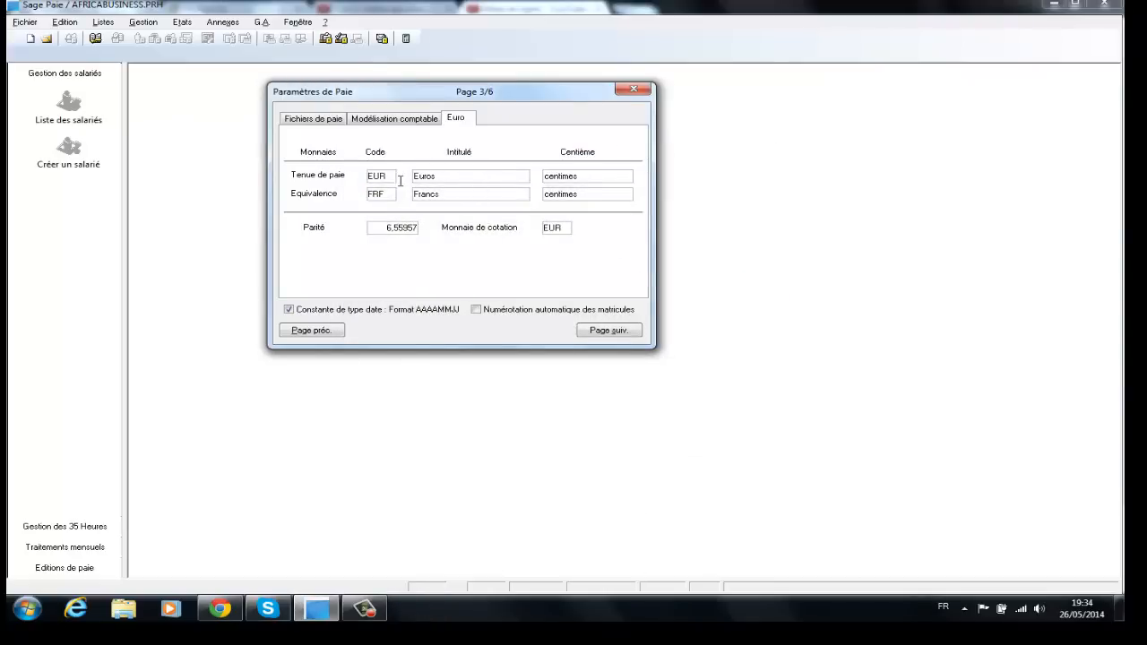
{"action": "left_click_drag", "start_coordinate": [395, 180], "coordinate": [307, 184]}
{"action": "type", "text": "DH"}
{"action": "key", "text": "Tab"}
{"action": "key", "text": "Delete"}
{"action": "key", "text": "Tab"}
Step: Clear the Francs label, reset the parity to 0,00000 and keep EUR as the quotation currency
{"action": "key", "text": "Tab"}
{"action": "type", "text": "DH"}
{"action": "key", "text": "Tab"}
{"action": "key", "text": "Delete"}
{"action": "key", "text": "Tab"}
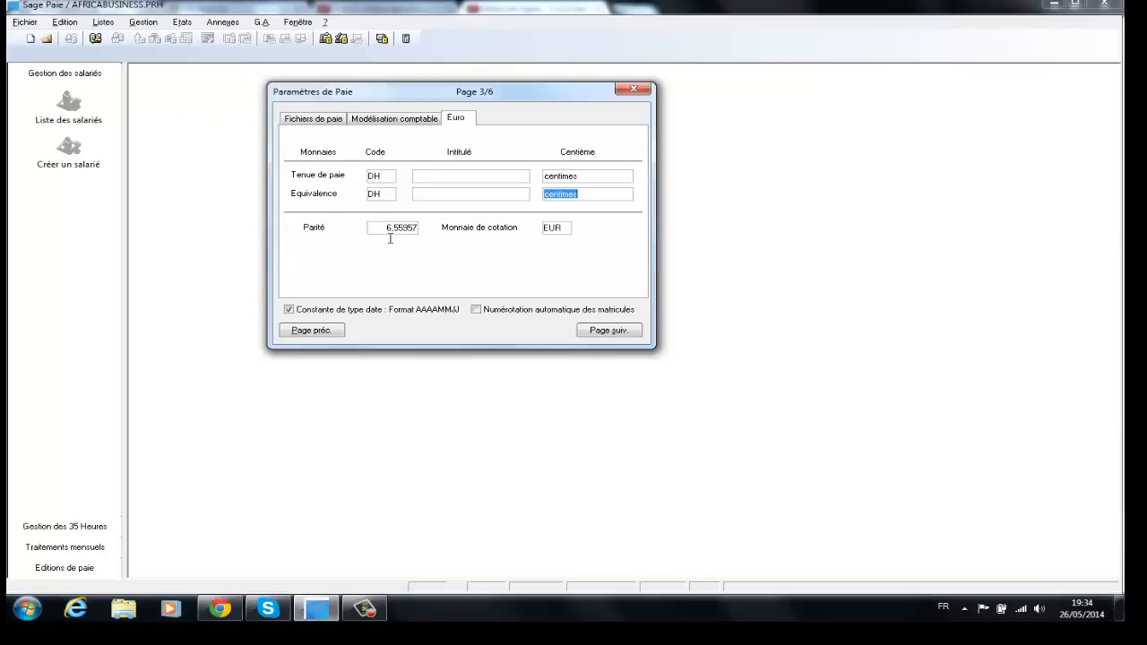
{"action": "key", "text": "Tab"}
{"action": "key", "text": "Delete"}
{"action": "key", "text": "Tab"}
{"action": "key", "text": "Delete"}
{"action": "type", "text": "EUR"}
Step: Page through settings pages 4/6 and 5/6 to the final page 6/6 of free cumulative totals
{"action": "left_click", "coordinate": [602, 331]}
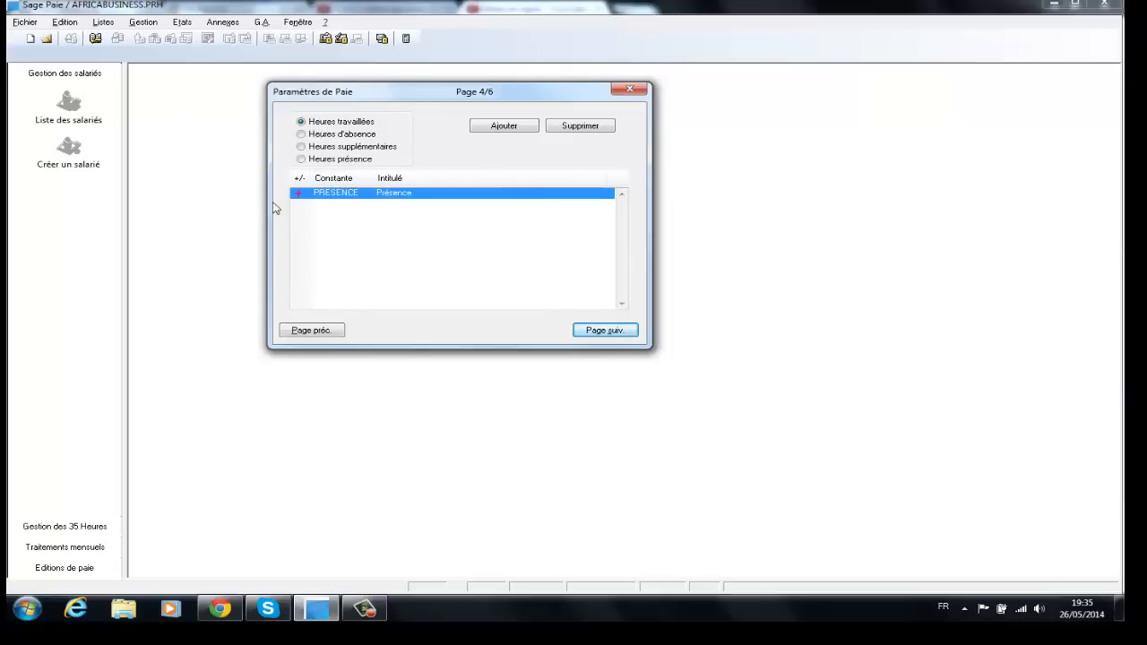
{"action": "left_click", "coordinate": [591, 330]}
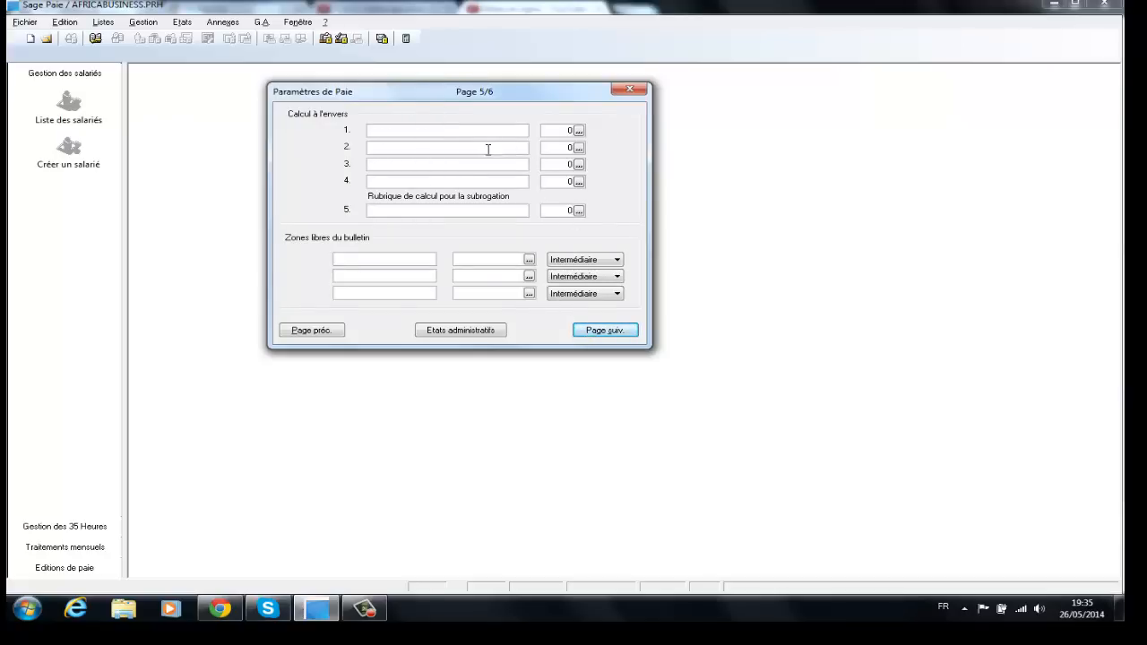
{"action": "left_click", "coordinate": [604, 334]}
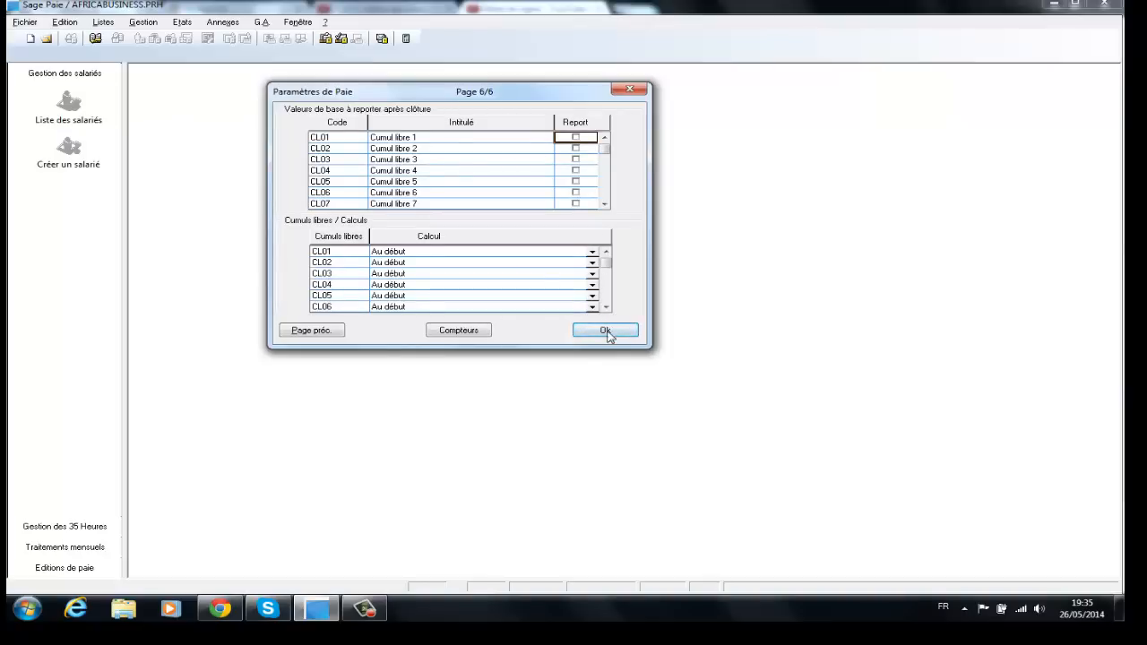
Step: Close the payroll settings, then enter trading name AFRICABUSINESS and the company's street address
{"action": "left_click", "coordinate": [606, 330]}
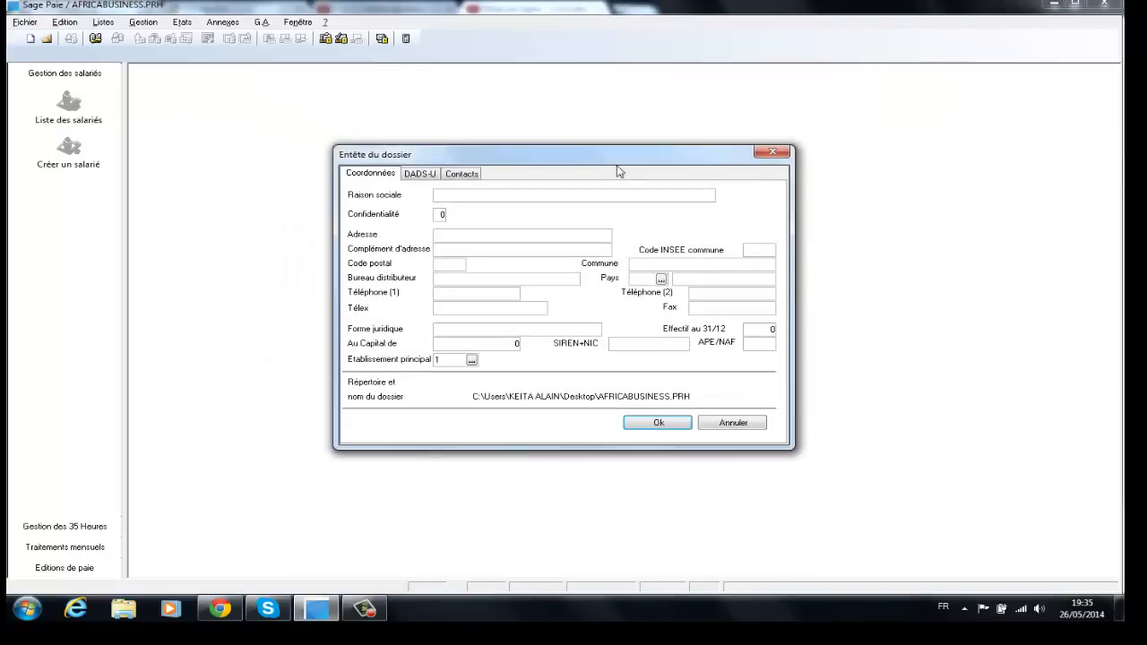
{"action": "left_click_drag", "start_coordinate": [609, 161], "coordinate": [509, 92]}
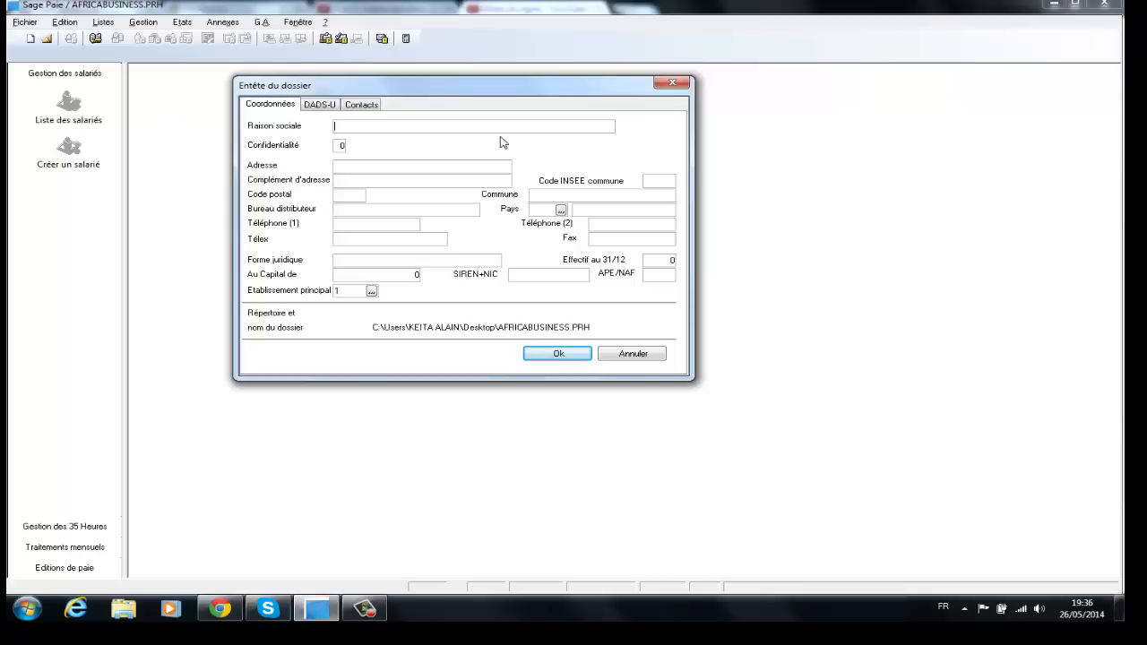
{"action": "type", "text": "AFRICABUSINESS"}
{"action": "key", "text": "Tab"}
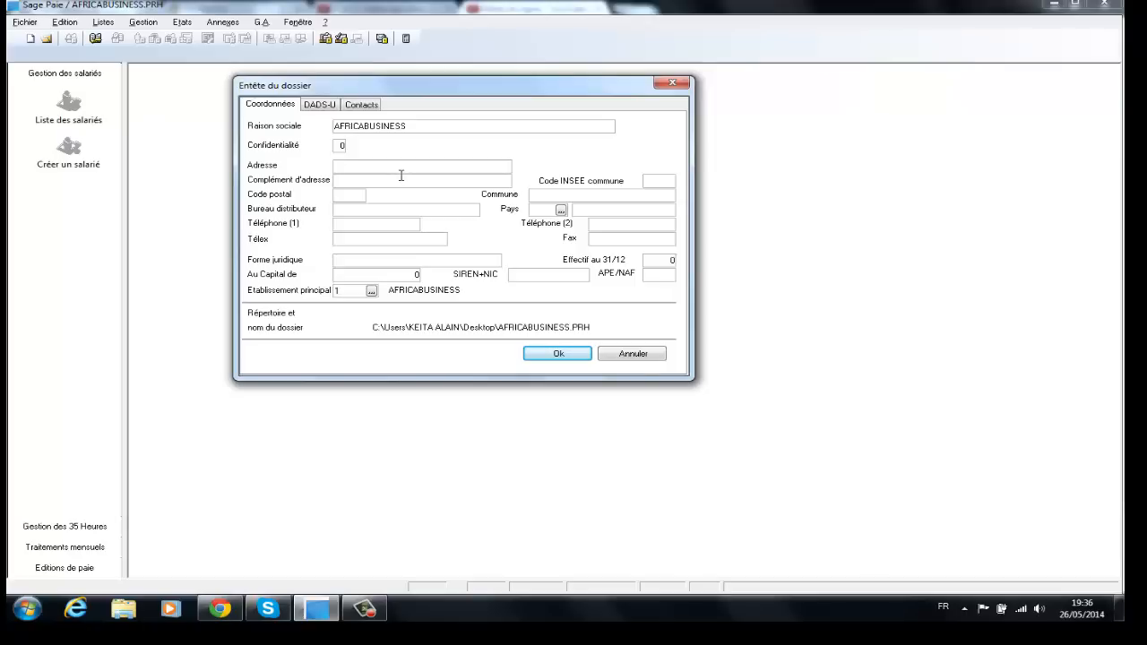
Step: Add the address complement and postal code, and set the country to MAR (MAROC)
{"action": "key", "text": "Tab"}
{"action": "left_click", "coordinate": [387, 209]}
{"action": "left_click", "coordinate": [562, 213]}
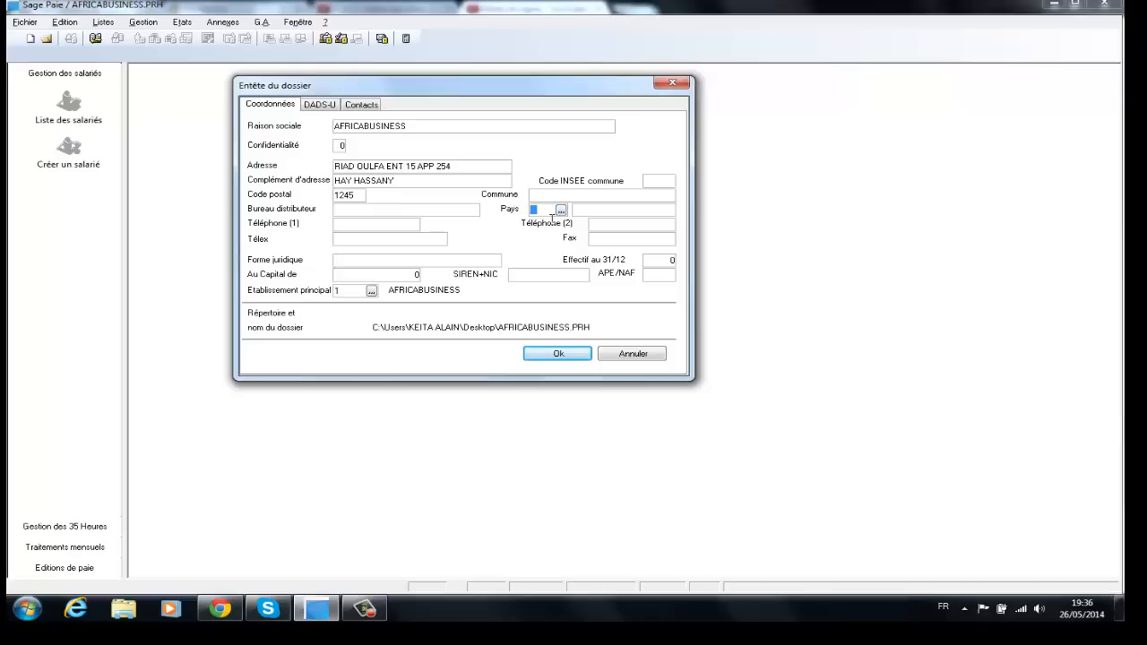
{"action": "type", "text": "MAR"}
{"action": "key", "text": "Tab"}
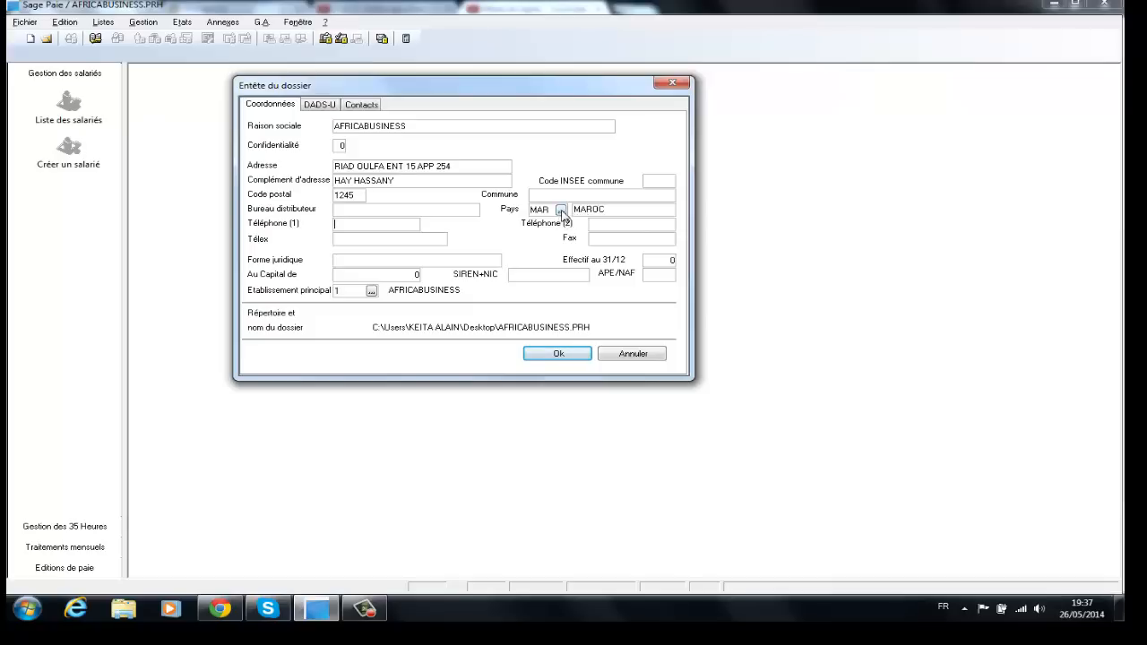
Step: Keep MAROC from the country list, then enter both telephone numbers and legal form SARL
{"action": "left_click", "coordinate": [561, 210]}
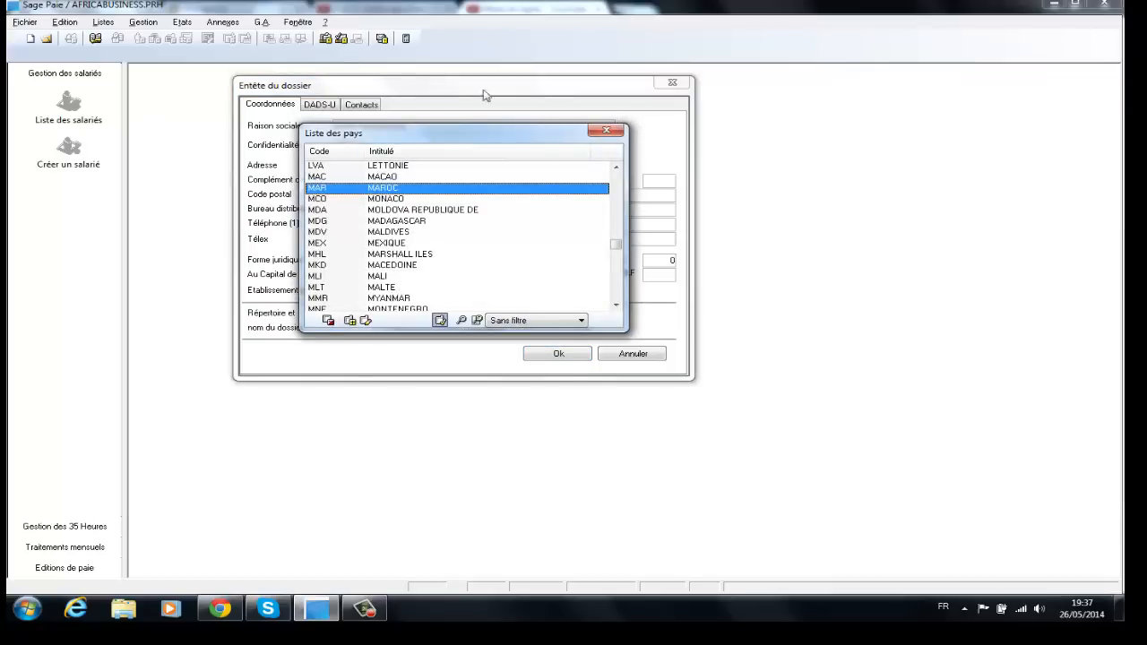
{"action": "left_click", "coordinate": [612, 133]}
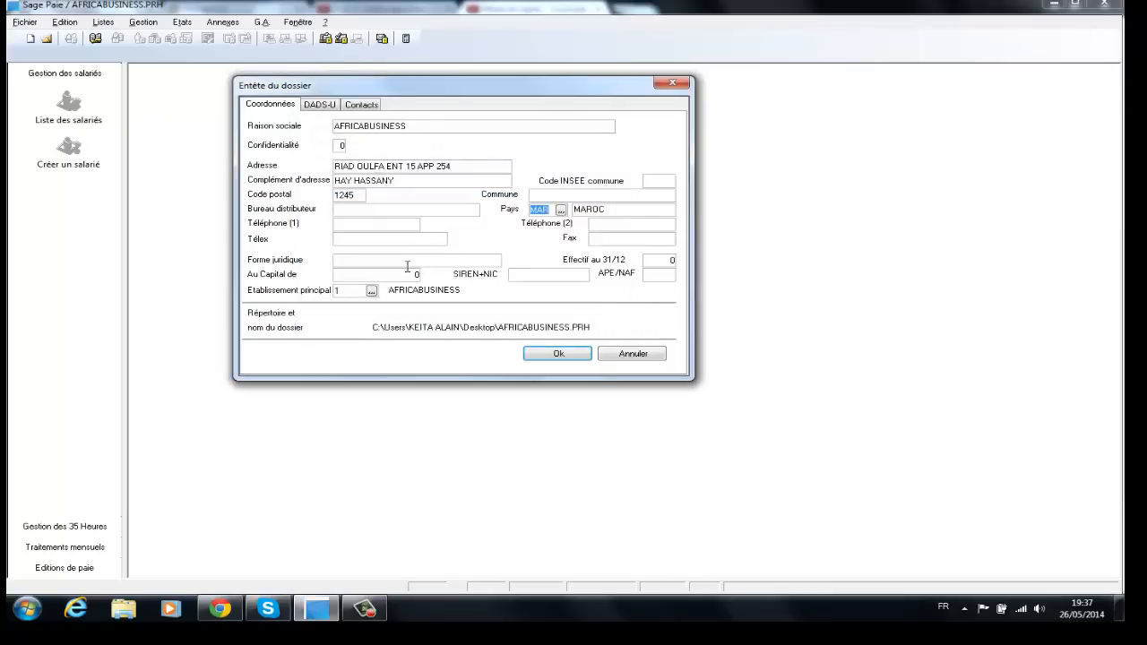
{"action": "left_click", "coordinate": [344, 224]}
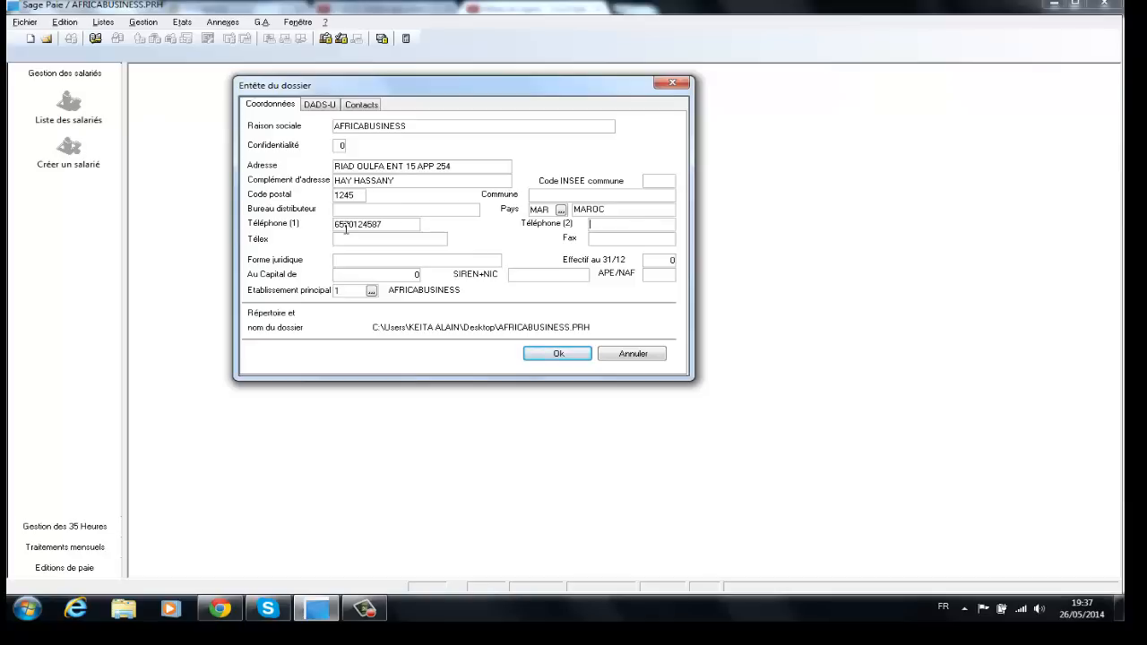
{"action": "key", "text": "Tab"}
{"action": "key", "text": "Tab"}
Step: Set the share capital to 100 000 and confirm the company header details
{"action": "type", "text": "100 000"}
{"action": "left_click", "coordinate": [540, 357]}
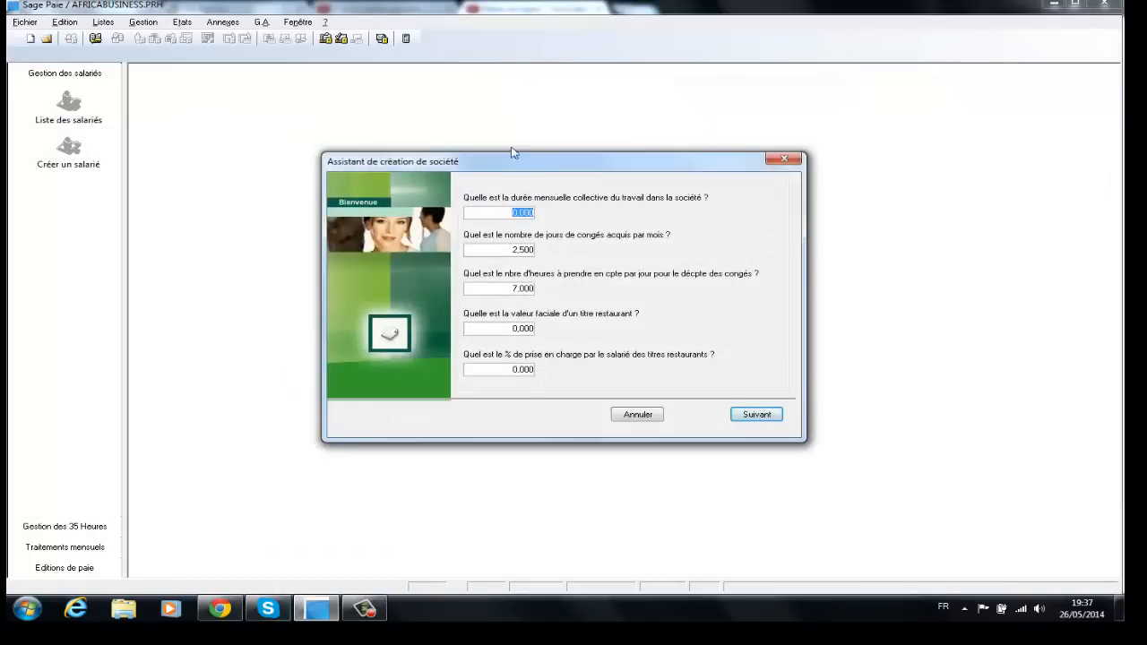
{"action": "left_click_drag", "start_coordinate": [514, 154], "coordinate": [429, 102]}
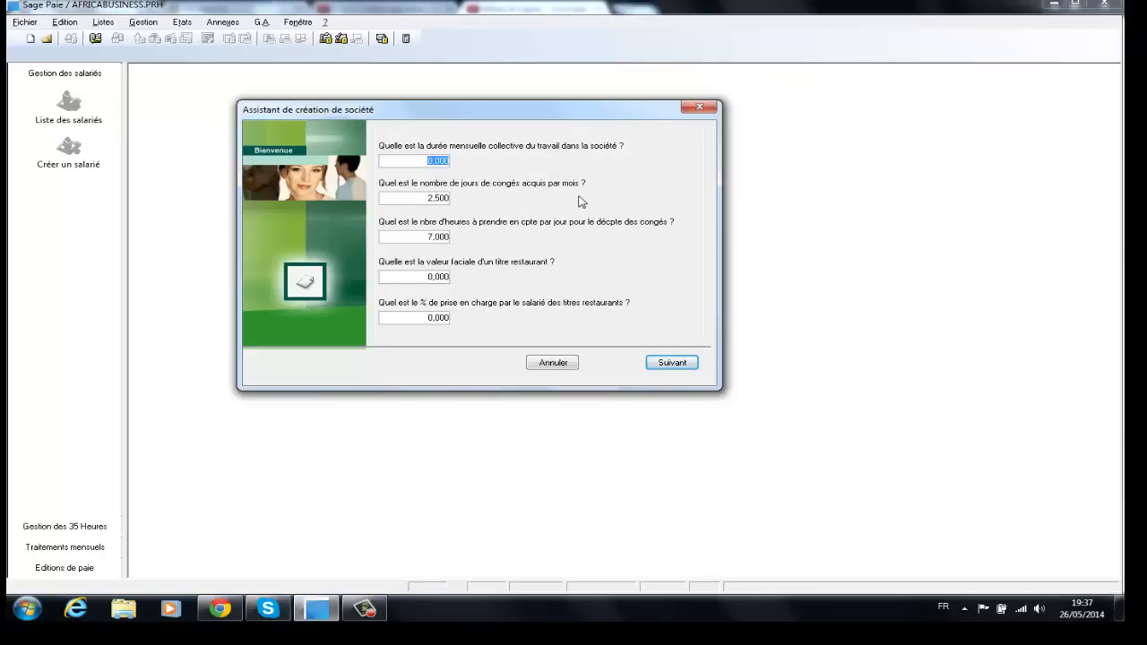
Step: Zero the wizard's monthly leave days and daily leave hours so both read 0,000
{"action": "left_click", "coordinate": [423, 199]}
{"action": "key", "text": "BackSpace"}
{"action": "key", "text": "Tab"}
{"action": "key", "text": "BackSpace"}
Step: Pass the transport contribution rate page and finish the wizard, opening AFRICABUSINESS.PRH
{"action": "left_click", "coordinate": [672, 363]}
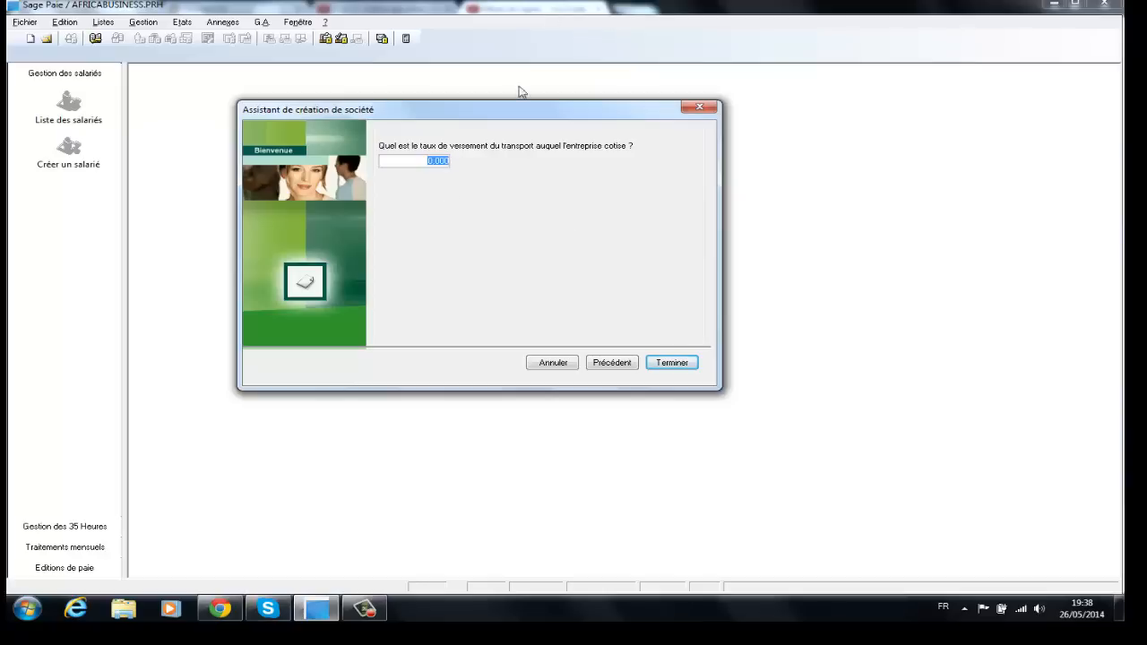
{"action": "left_click", "coordinate": [674, 363]}
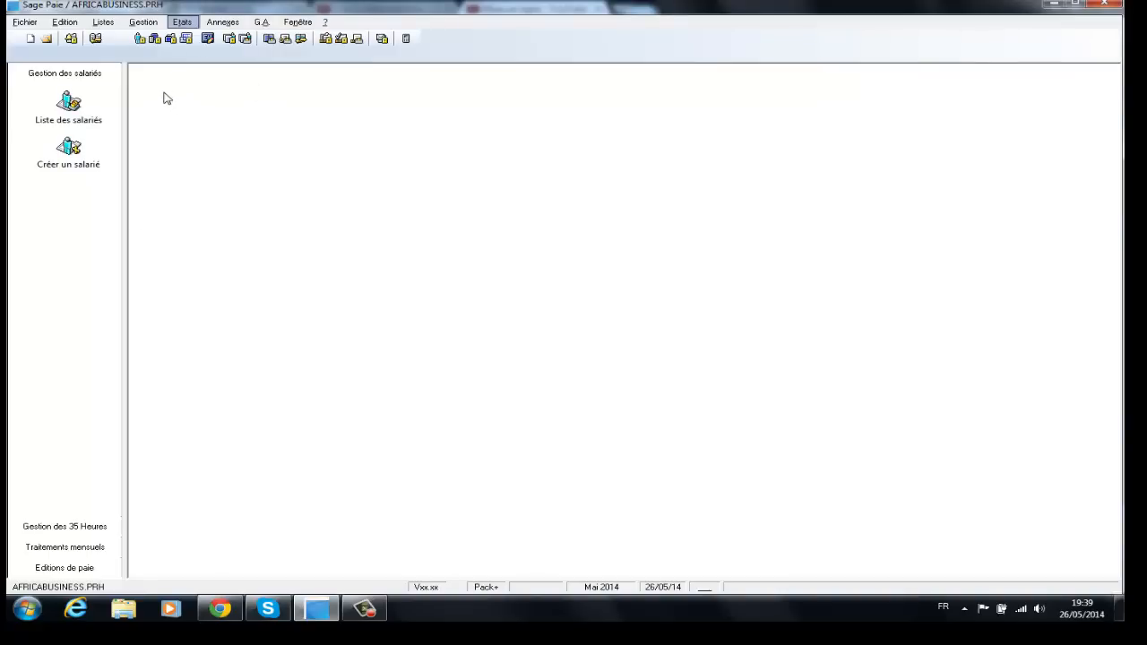
Step: Open Paramètres de Paie from Fichier > Paramètres
{"action": "left_click", "coordinate": [25, 23]}
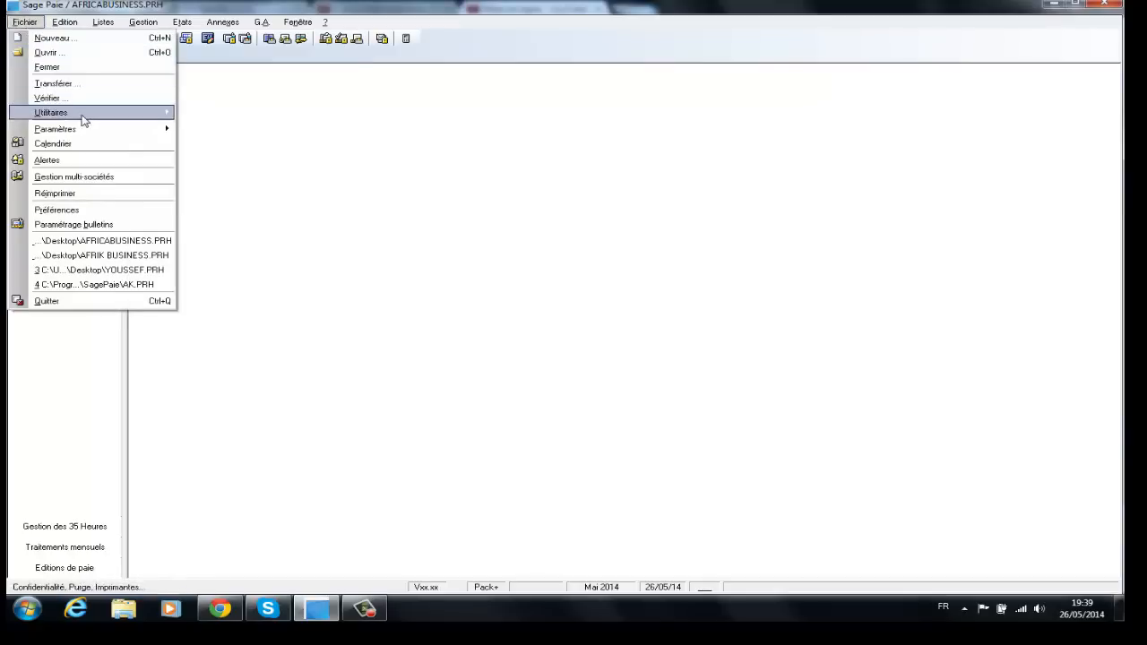
{"action": "mouse_move", "coordinate": [85, 131]}
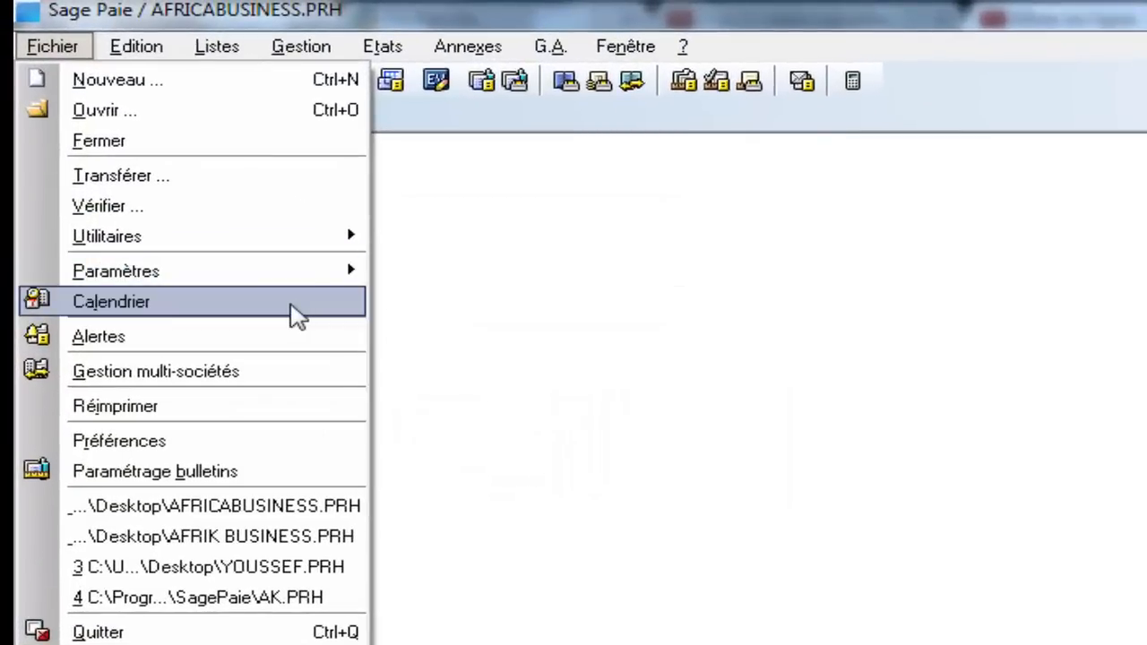
{"action": "mouse_move", "coordinate": [278, 271]}
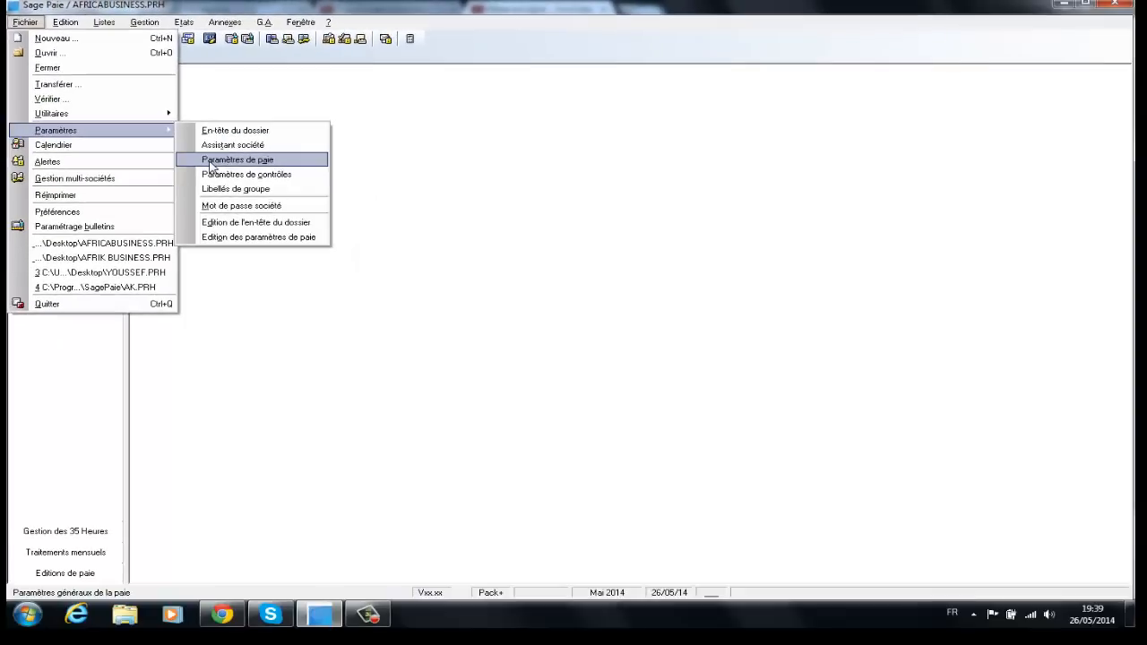
{"action": "left_click", "coordinate": [212, 163]}
{"action": "left_click_drag", "start_coordinate": [539, 159], "coordinate": [452, 111]}
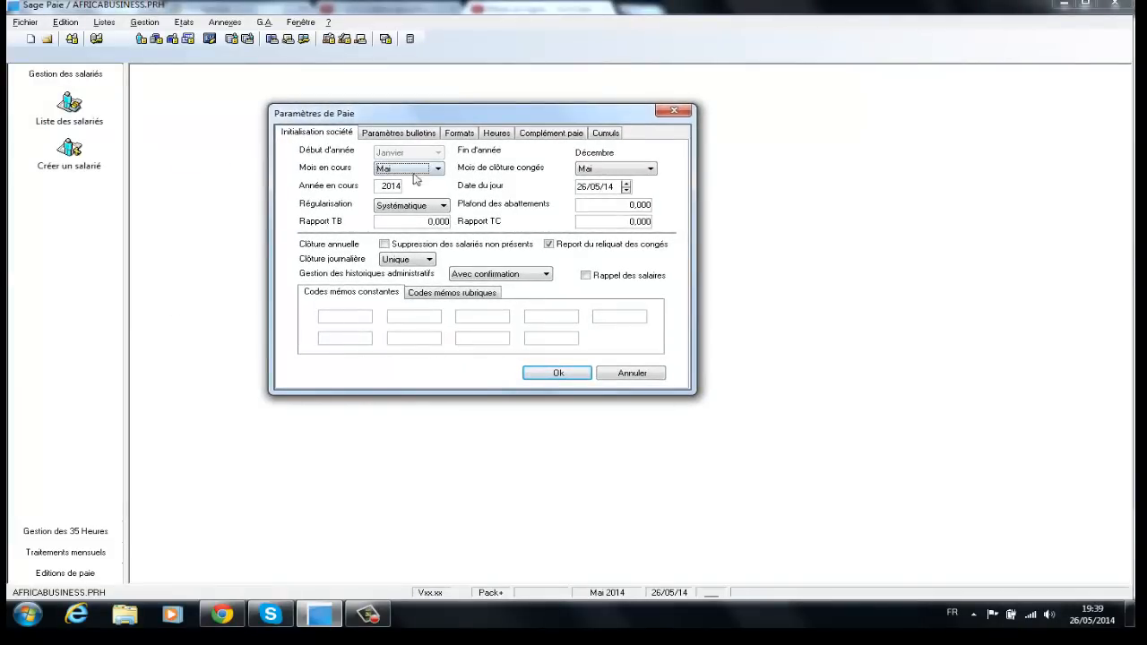
Step: Review each payroll parameters tab in turn, ending on the code and decimal Formats tab
{"action": "left_click", "coordinate": [389, 135]}
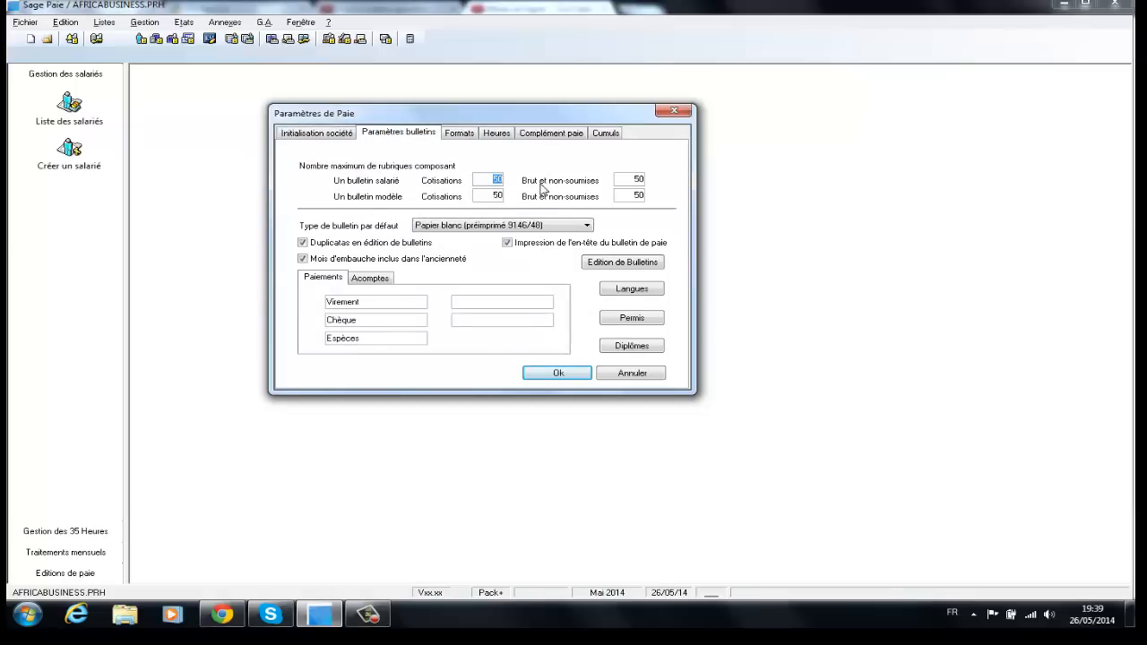
{"action": "left_click", "coordinate": [464, 136]}
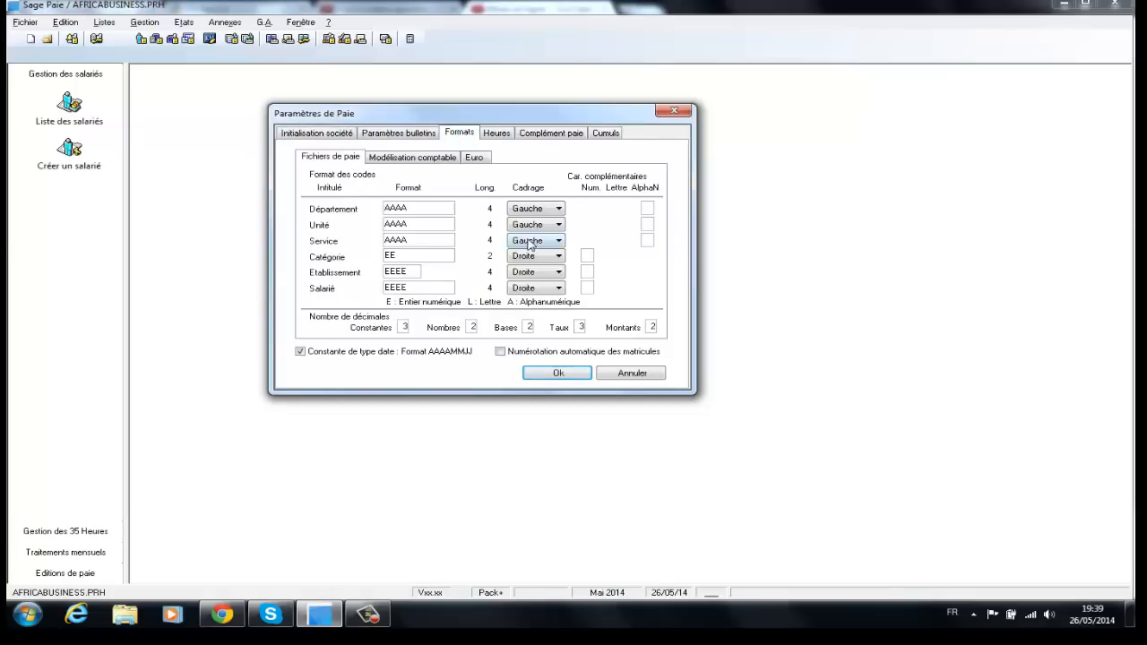
{"action": "left_click", "coordinate": [495, 139]}
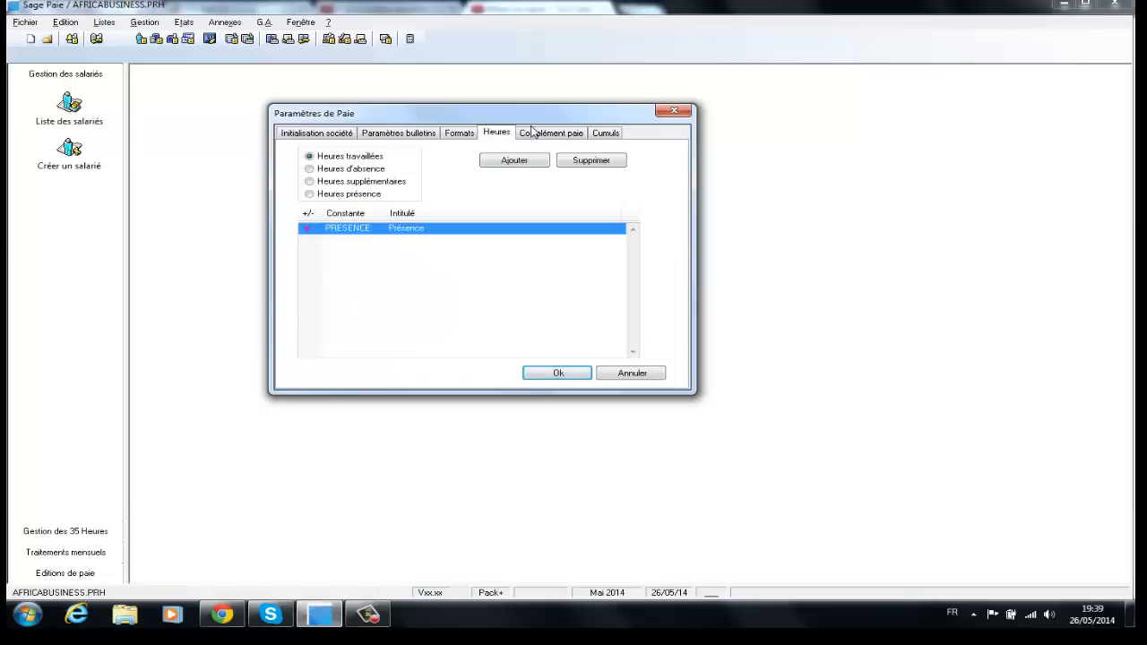
{"action": "left_click", "coordinate": [536, 135]}
{"action": "left_click", "coordinate": [595, 135]}
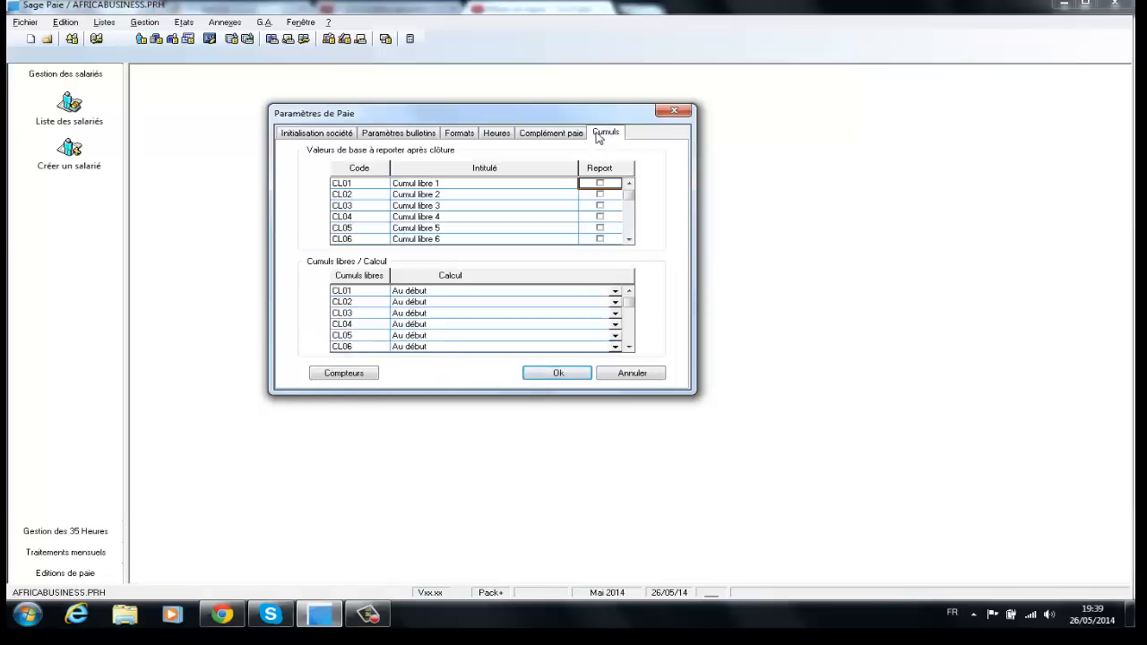
{"action": "left_click", "coordinate": [328, 134]}
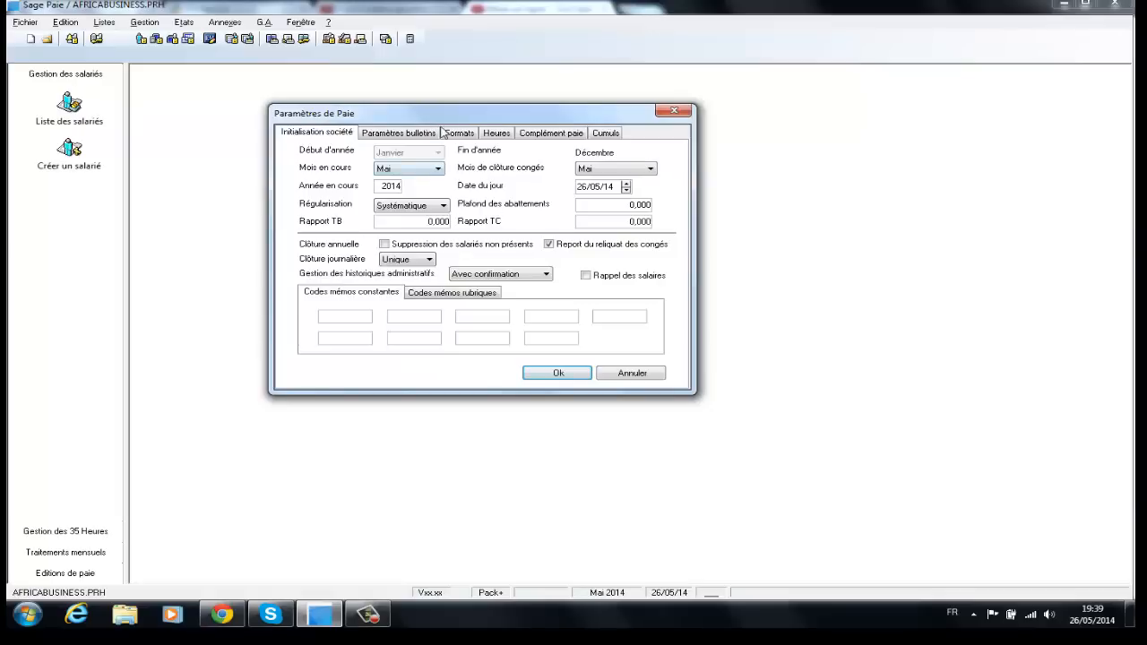
{"action": "left_click", "coordinate": [400, 134]}
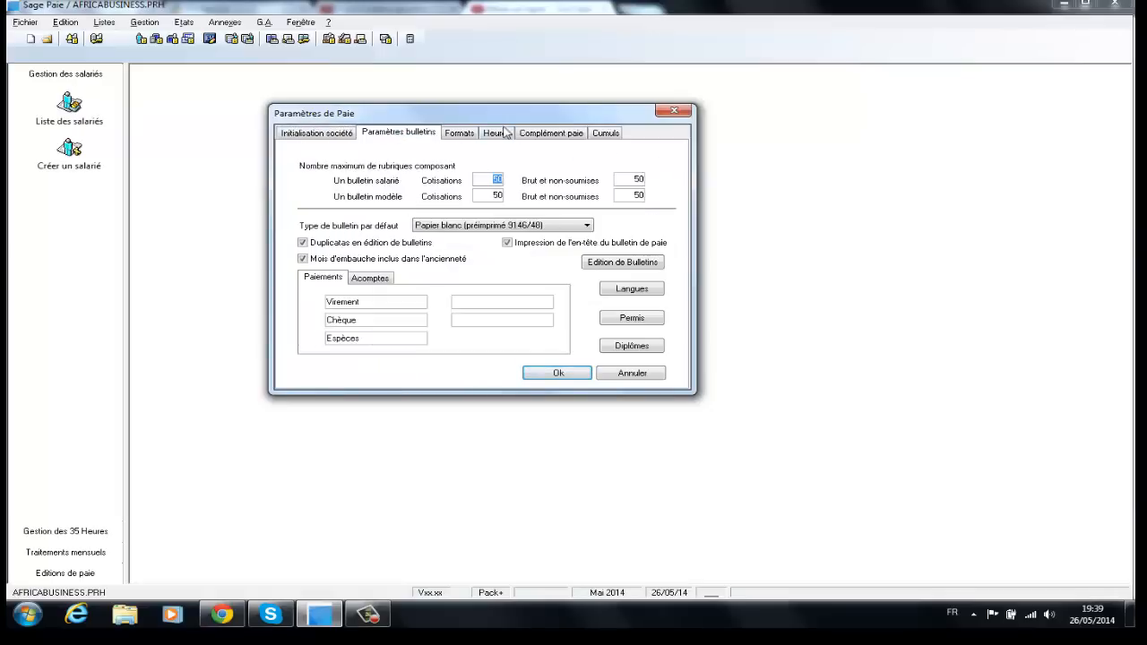
{"action": "left_click", "coordinate": [539, 134]}
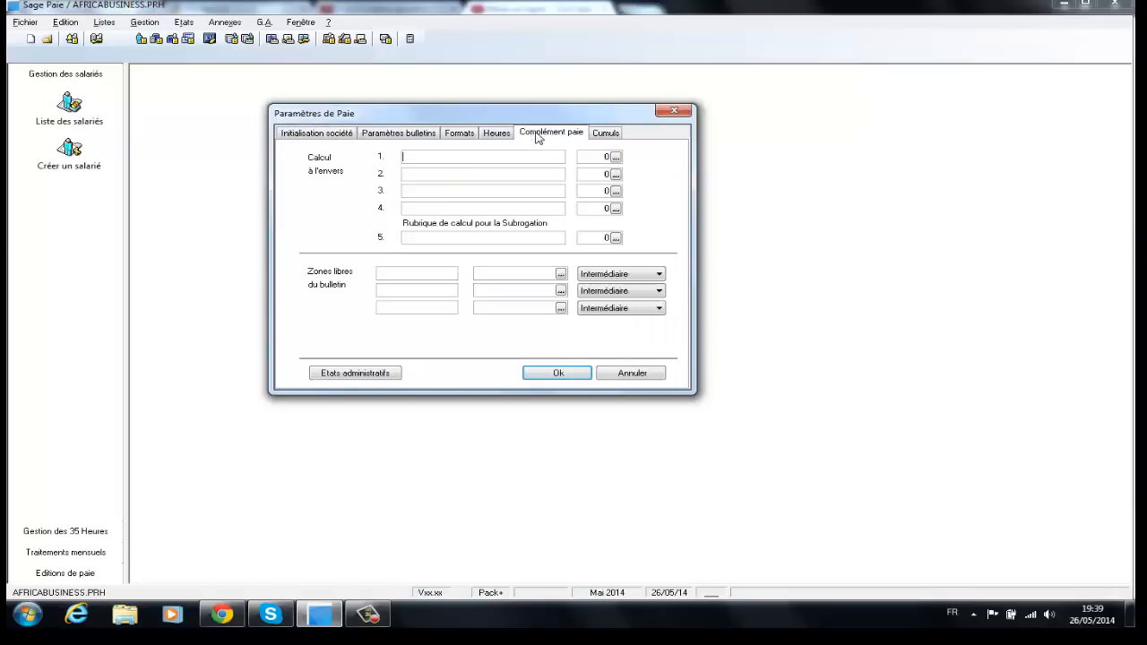
{"action": "left_click", "coordinate": [460, 134]}
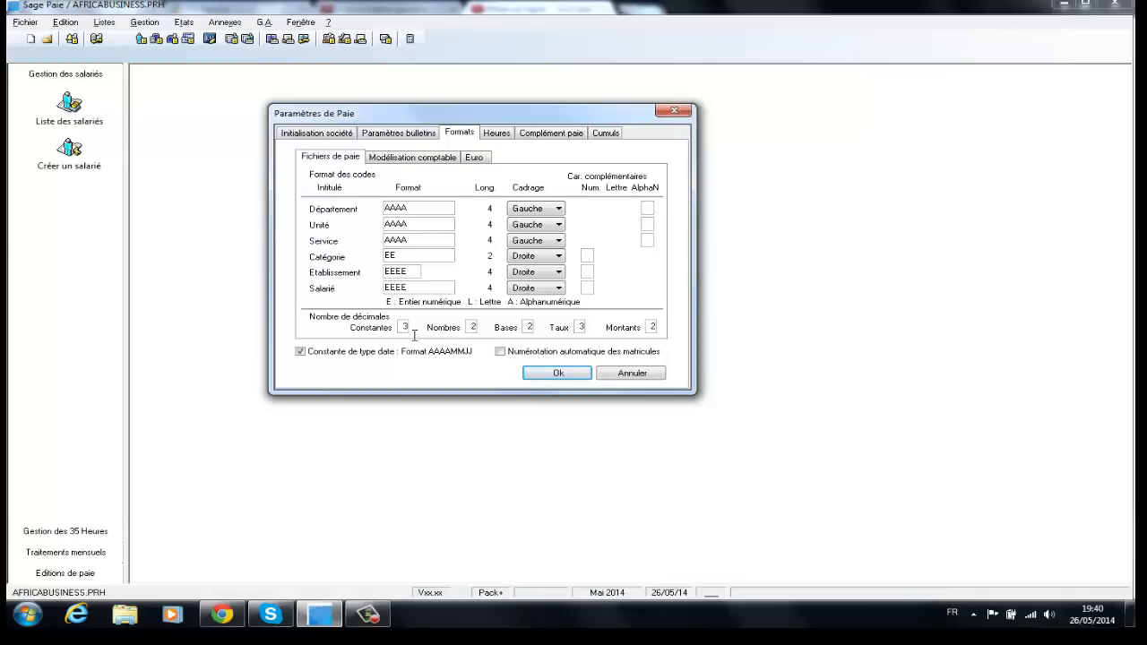
Step: Set Constantes, Nombres and Taux decimals to 2 so all five counts are 2, then save
{"action": "double_click", "coordinate": [413, 334]}
{"action": "type", "text": "2"}
{"action": "key", "text": "Tab"}
{"action": "type", "text": "2"}
{"action": "left_click", "coordinate": [528, 327]}
{"action": "key", "text": "Tab"}
{"action": "type", "text": "2"}
{"action": "left_click", "coordinate": [561, 375]}
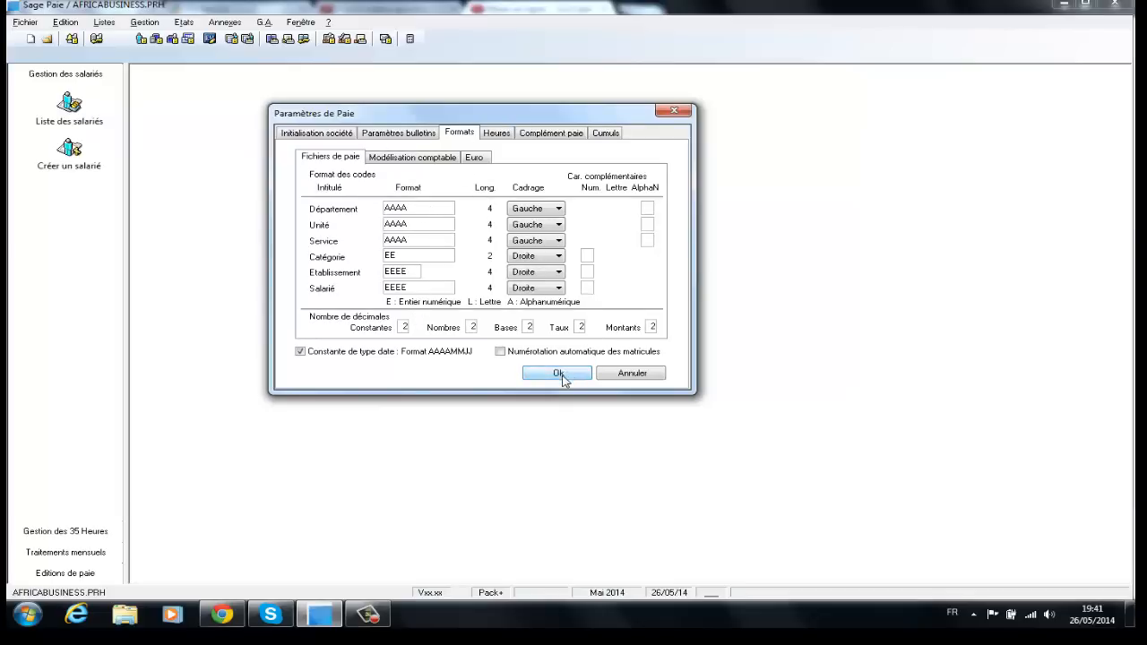